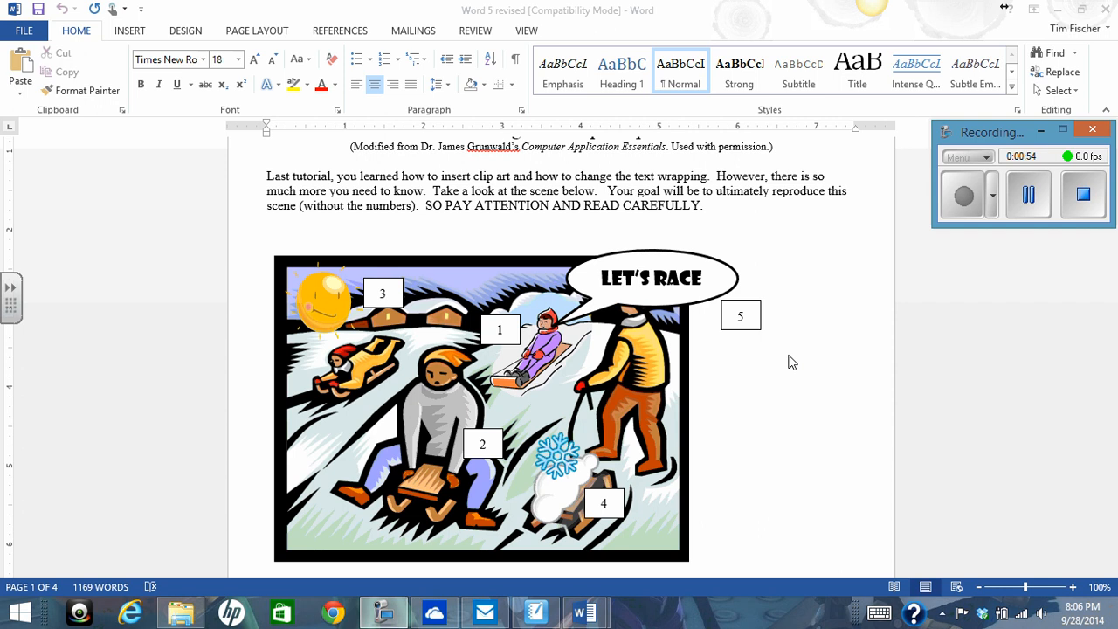
- Switch to the blank Document1 and search Office.com Clip Art for "sled" to insert an online picture
{"action": "left_click", "coordinate": [594, 617]}
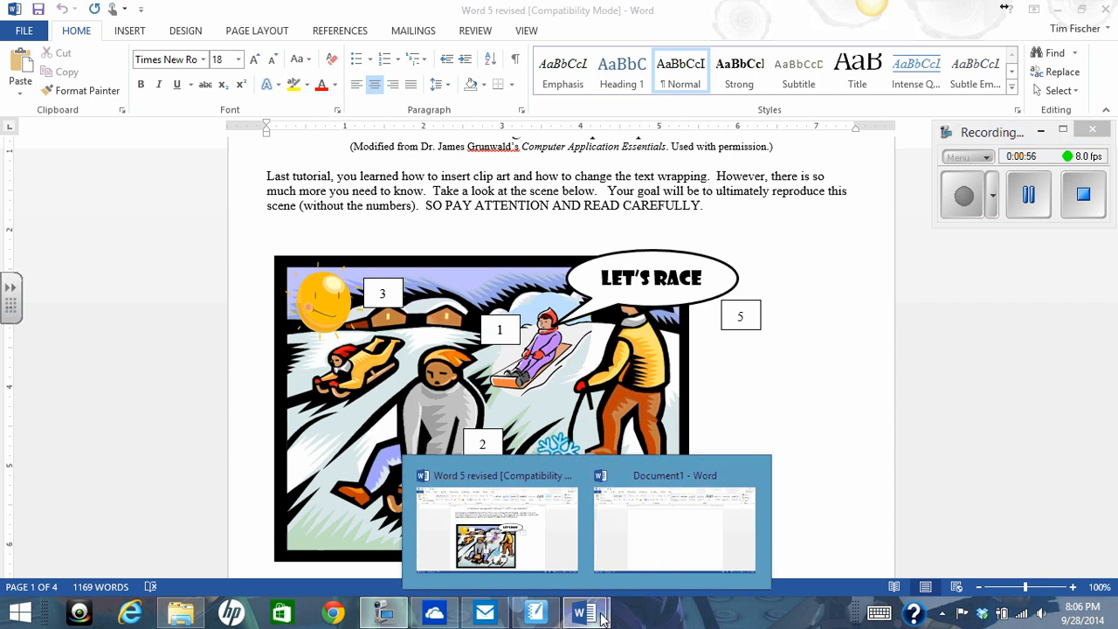
{"action": "left_click", "coordinate": [659, 565]}
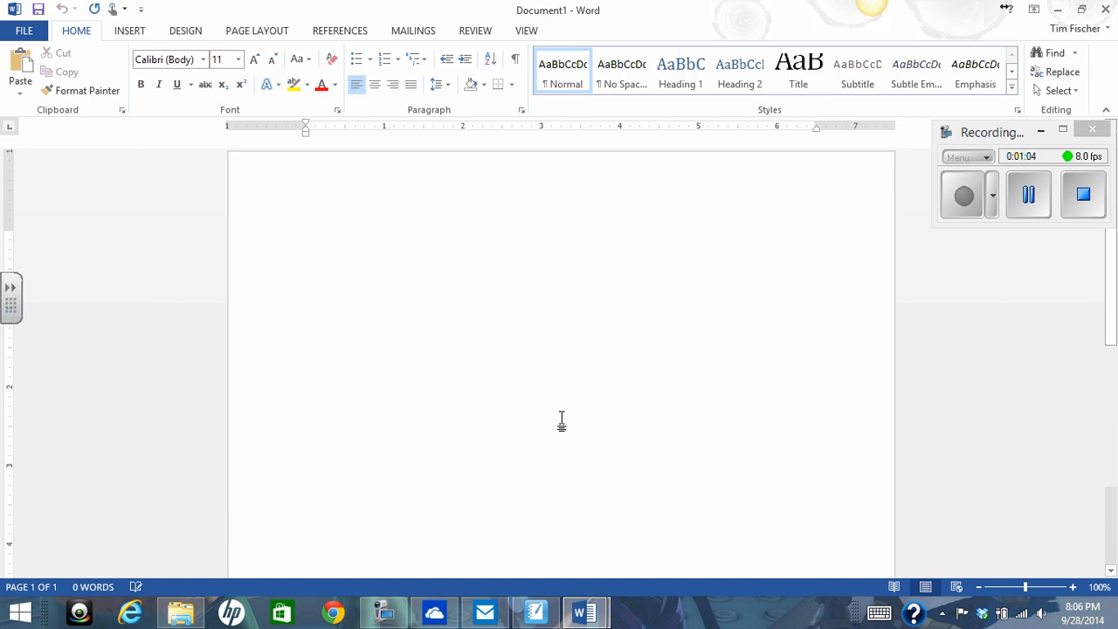
{"action": "left_click", "coordinate": [131, 33]}
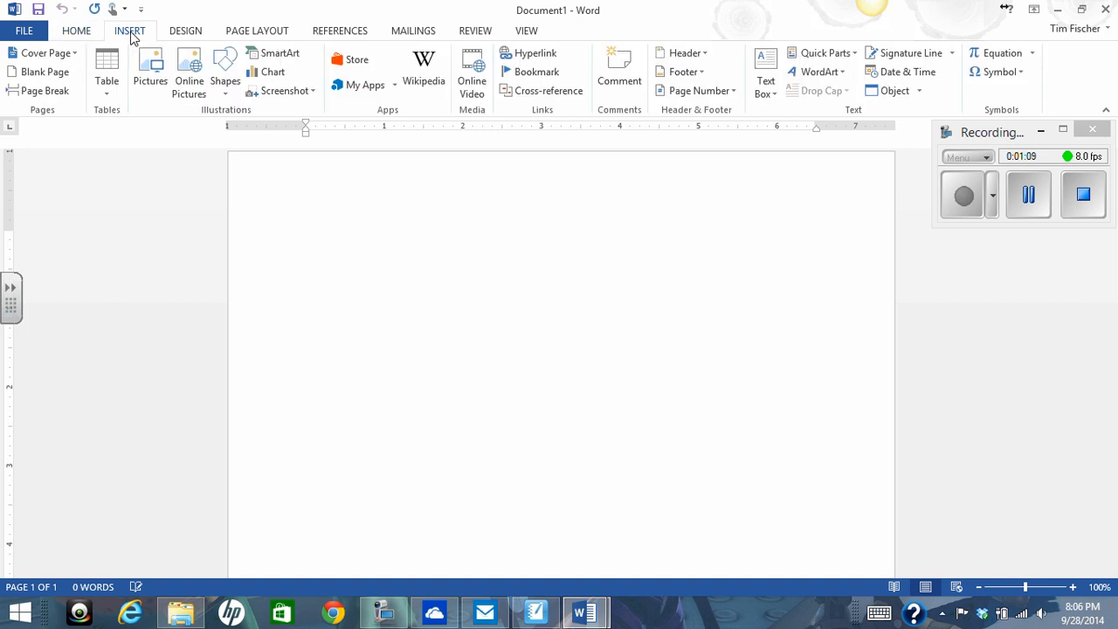
{"action": "left_click", "coordinate": [190, 77]}
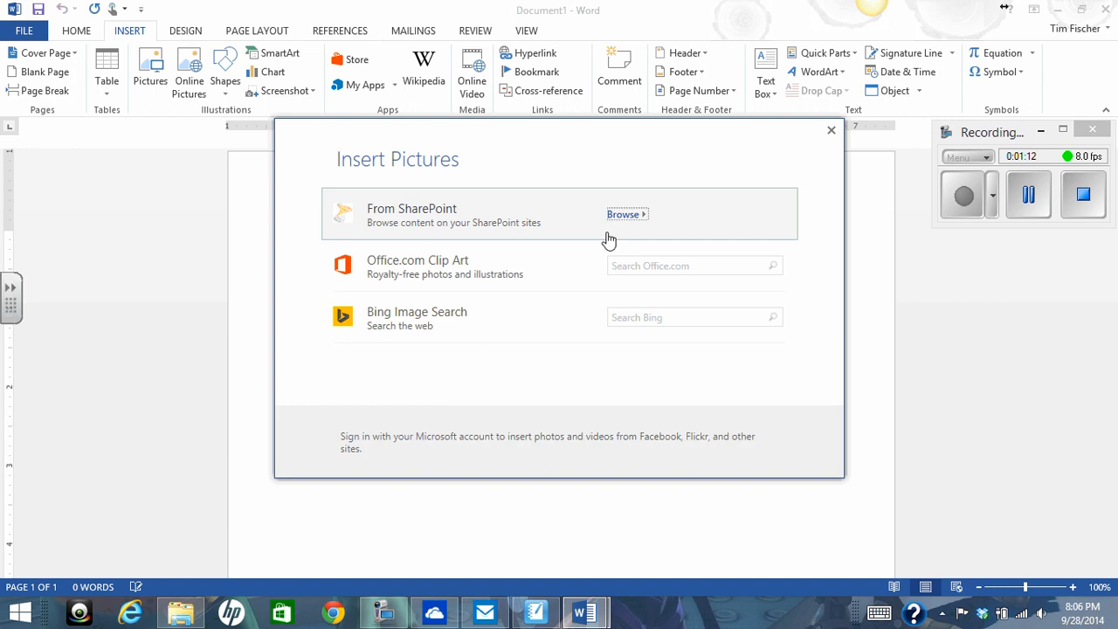
{"action": "left_click", "coordinate": [641, 266]}
{"action": "type", "text": "sle"}
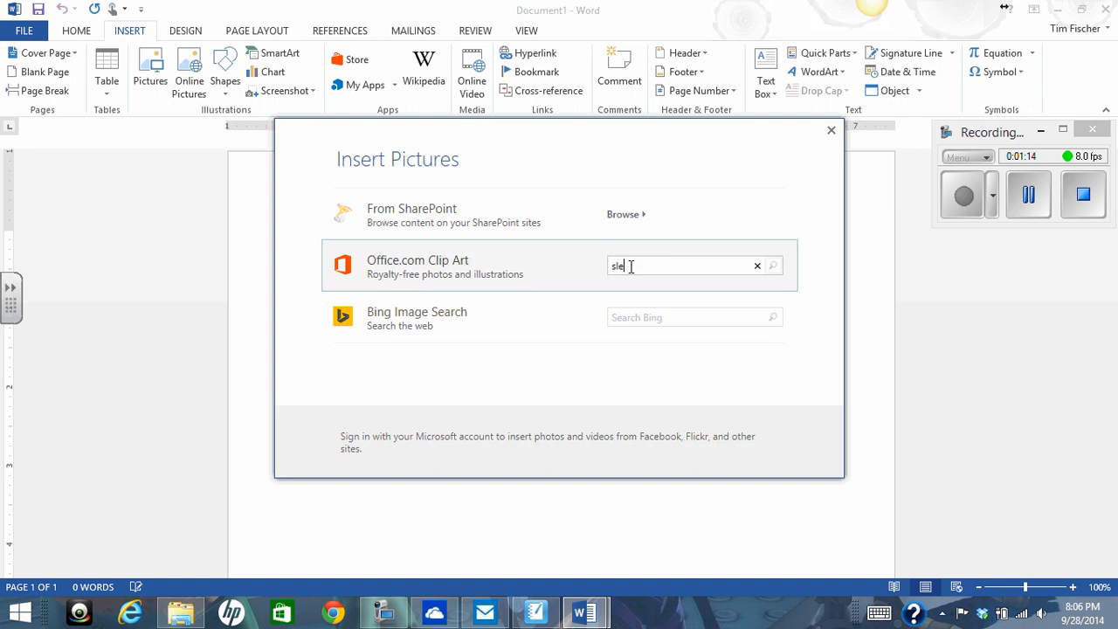
{"action": "type", "text": "d"}
{"action": "key", "text": "Return"}
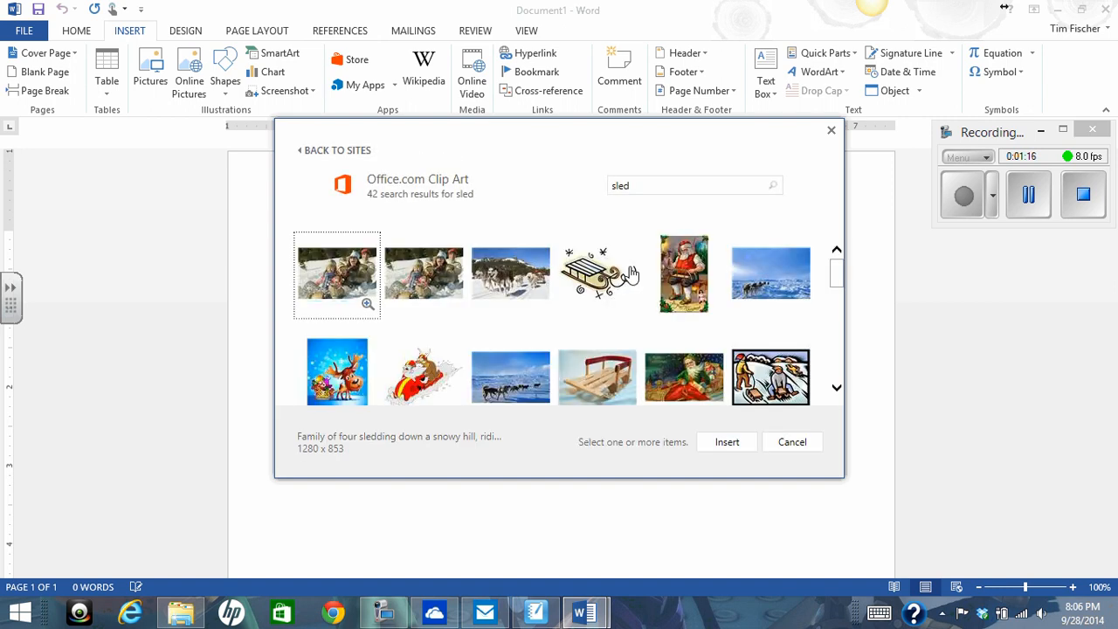
- Insert the clip art of the girl in purple riding an orange-fronted toboggan
{"action": "scroll", "coordinate": [612, 301], "scroll_direction": "down", "scroll_amount": 2}
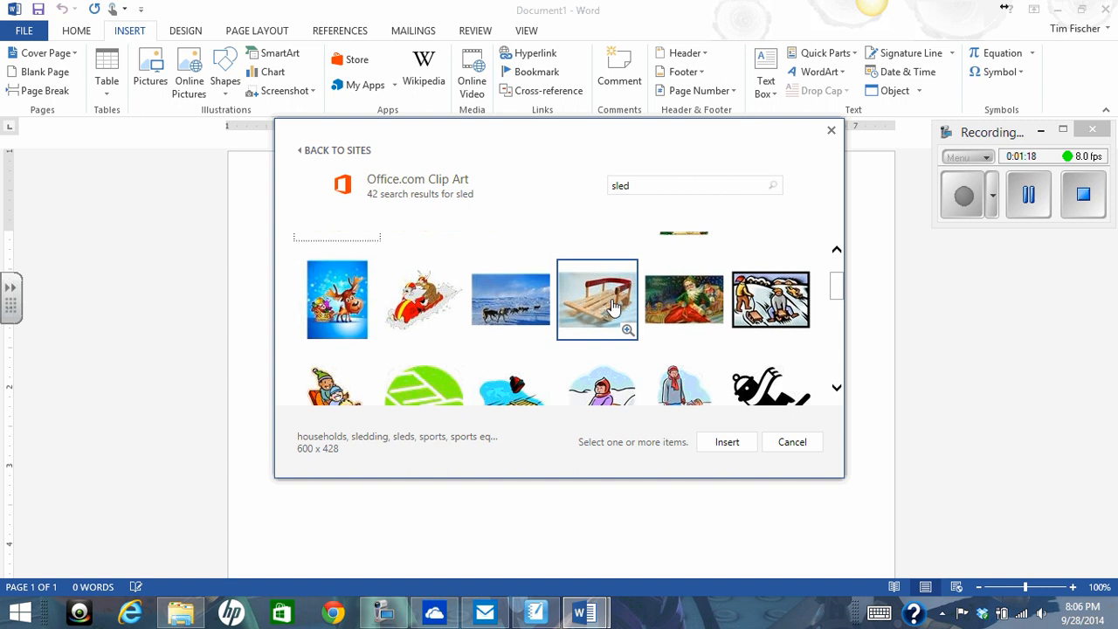
{"action": "scroll", "coordinate": [614, 305], "scroll_direction": "down", "scroll_amount": 2}
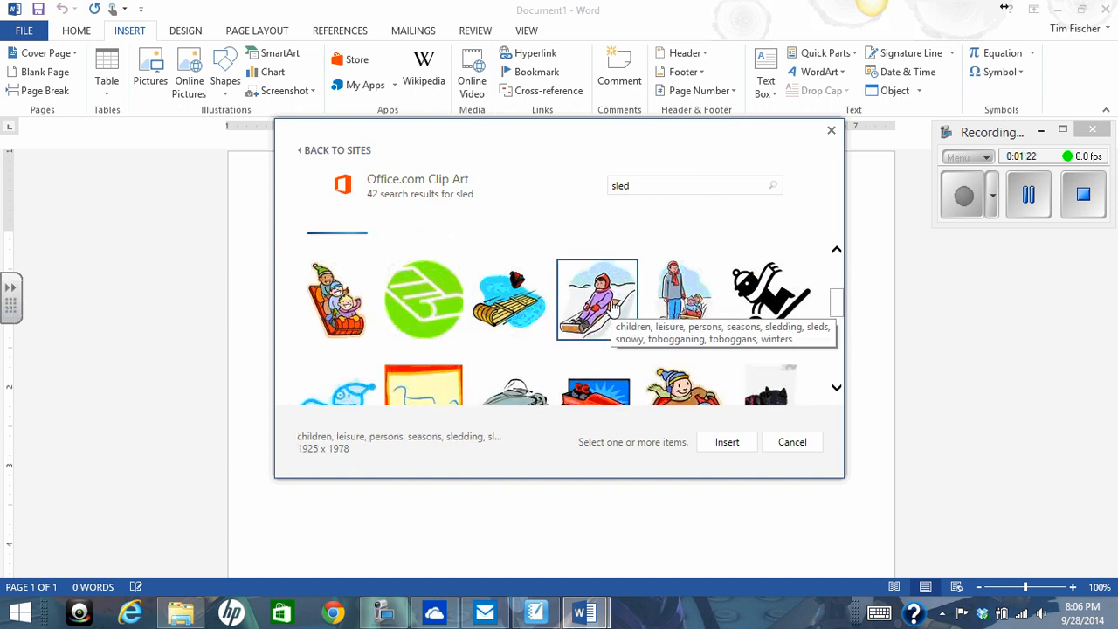
{"action": "left_click", "coordinate": [604, 306]}
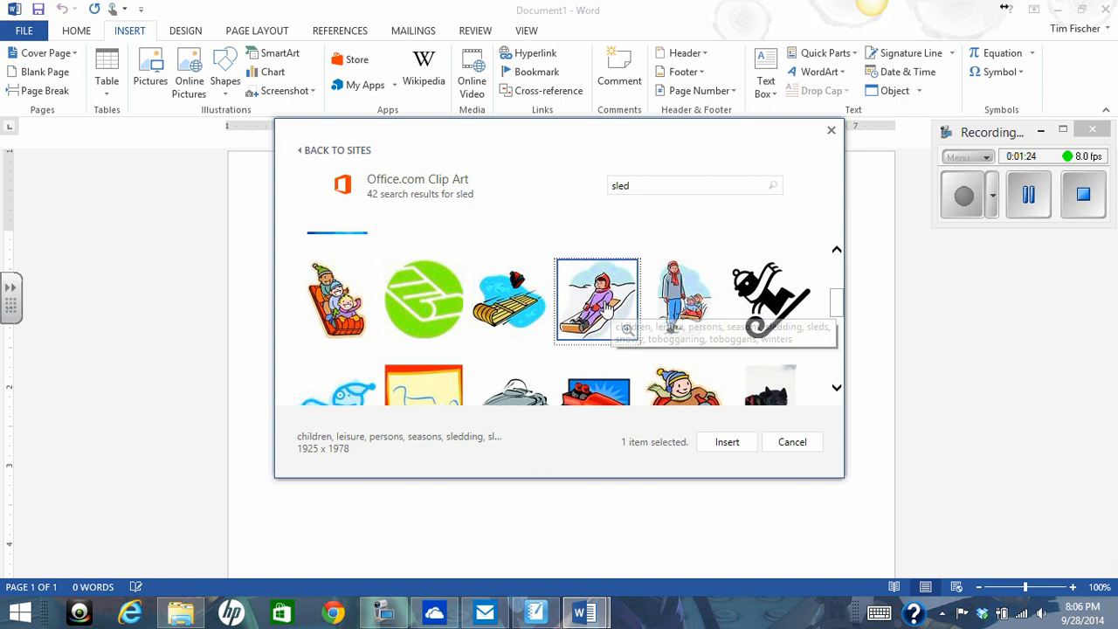
{"action": "double_click", "coordinate": [605, 307]}
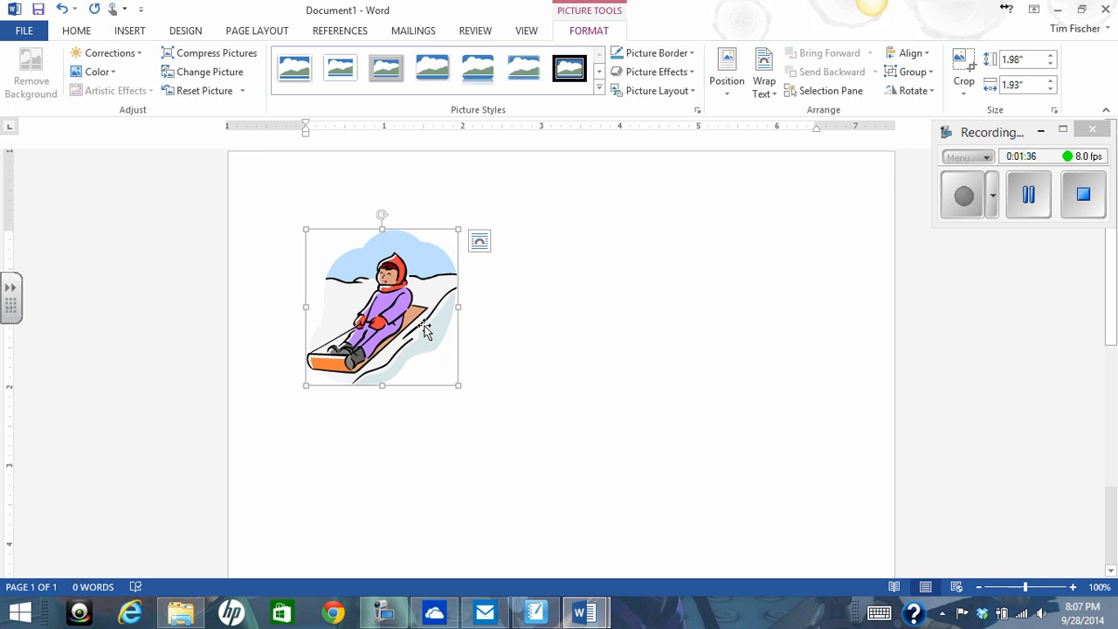
- Set the girl picture's text wrapping to Behind Text and move it about an inch in from the left margin
{"action": "left_click", "coordinate": [771, 96]}
{"action": "left_click", "coordinate": [794, 211]}
{"action": "left_click_drag", "start_coordinate": [387, 314], "coordinate": [482, 328]}
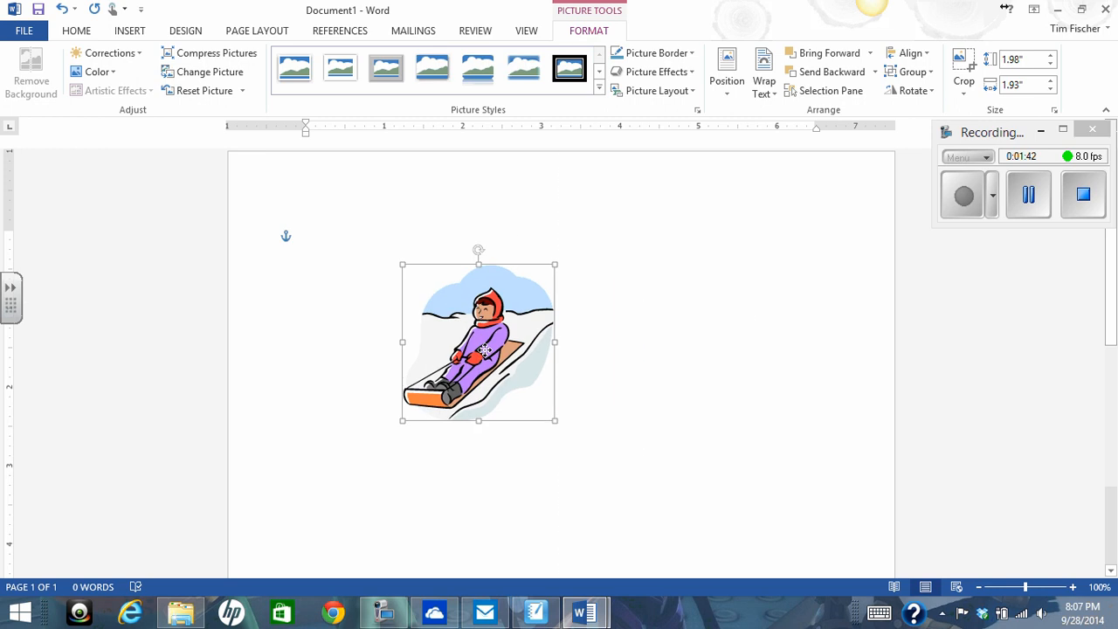
{"action": "left_click", "coordinate": [764, 88]}
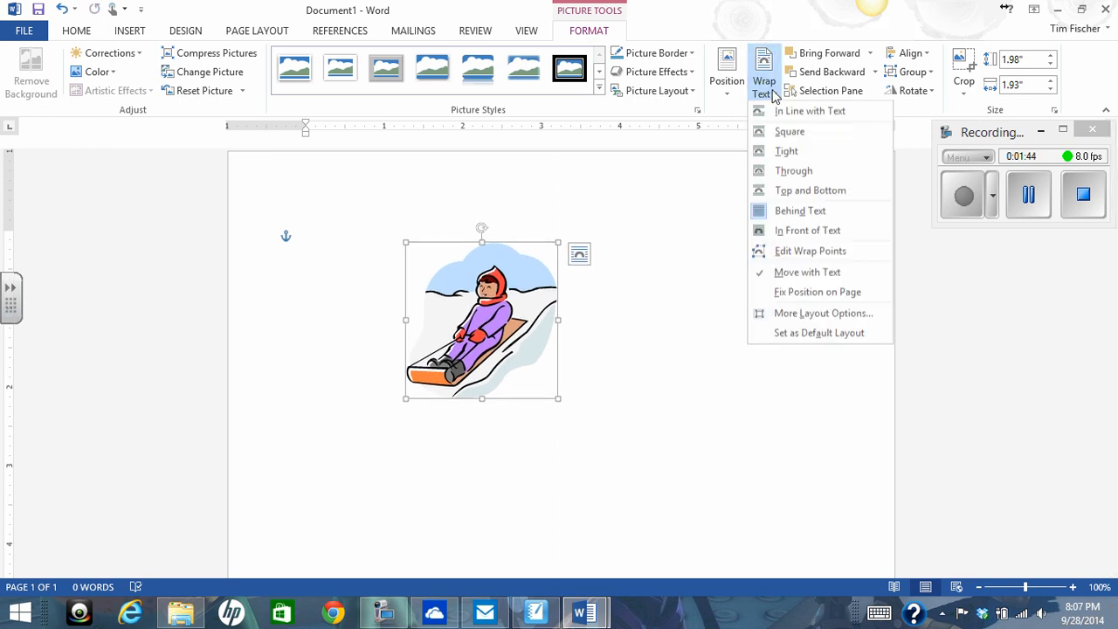
{"action": "left_click", "coordinate": [795, 211]}
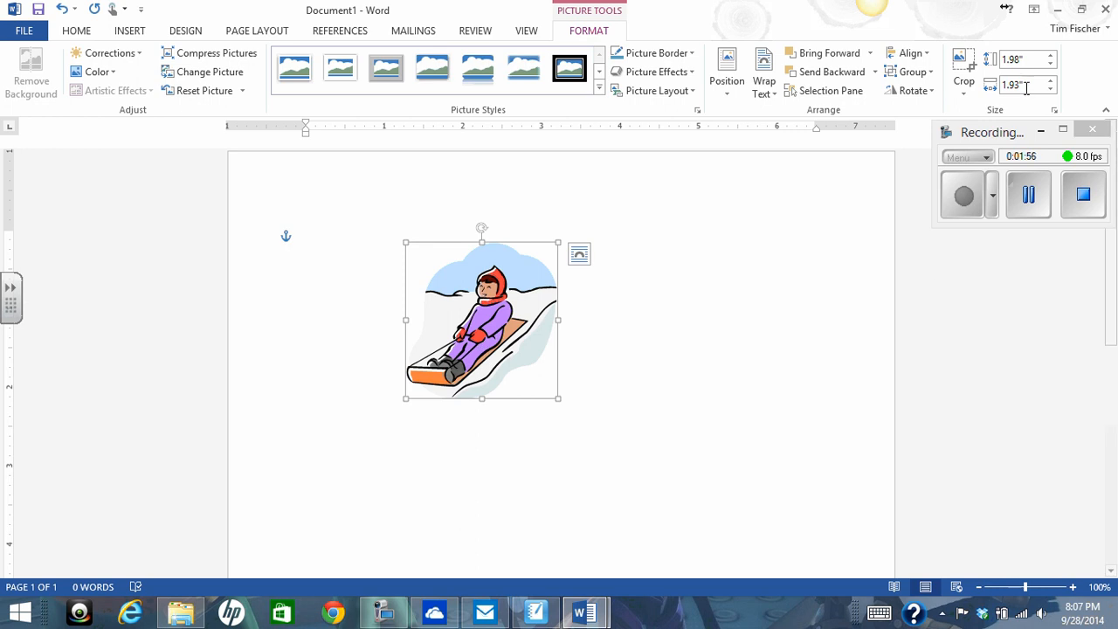
- Set the girl picture's height to 2" and its width to 2", and move it down toward the page's lower right
{"action": "left_click", "coordinate": [1024, 59]}
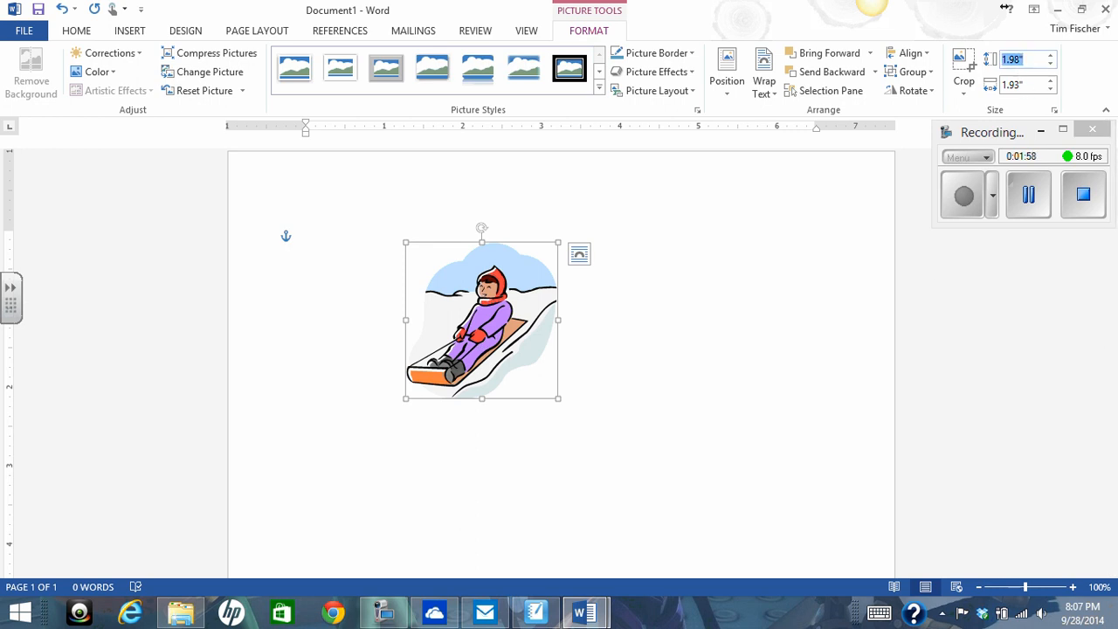
{"action": "type", "text": "2"}
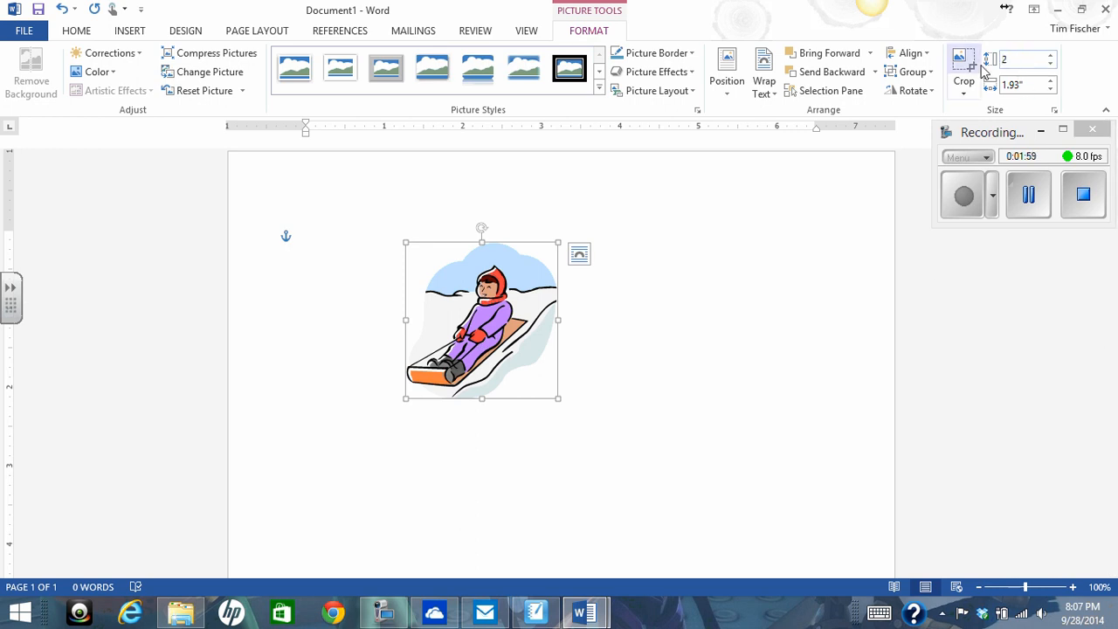
{"action": "left_click", "coordinate": [1029, 84]}
{"action": "type", "text": "2"}
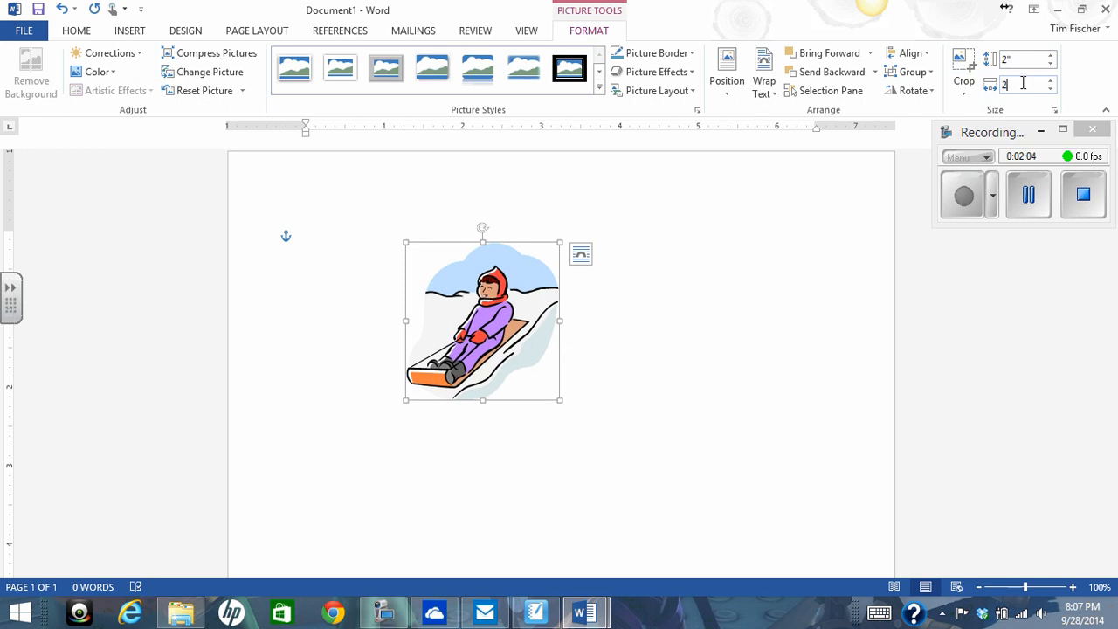
{"action": "key", "text": "Return"}
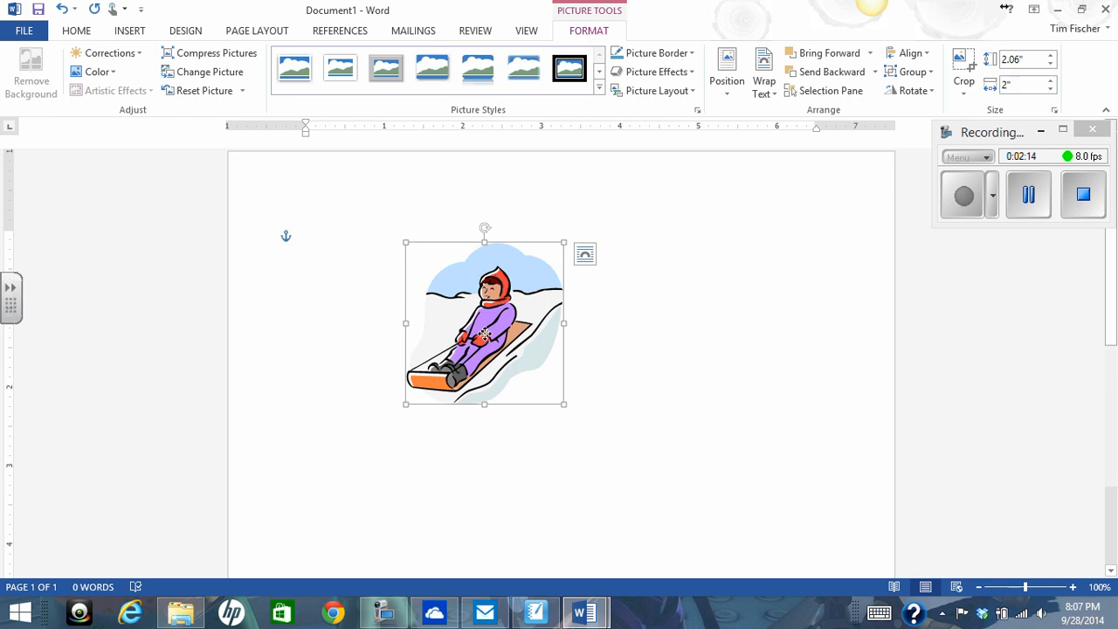
{"action": "left_click_drag", "start_coordinate": [487, 336], "coordinate": [663, 483]}
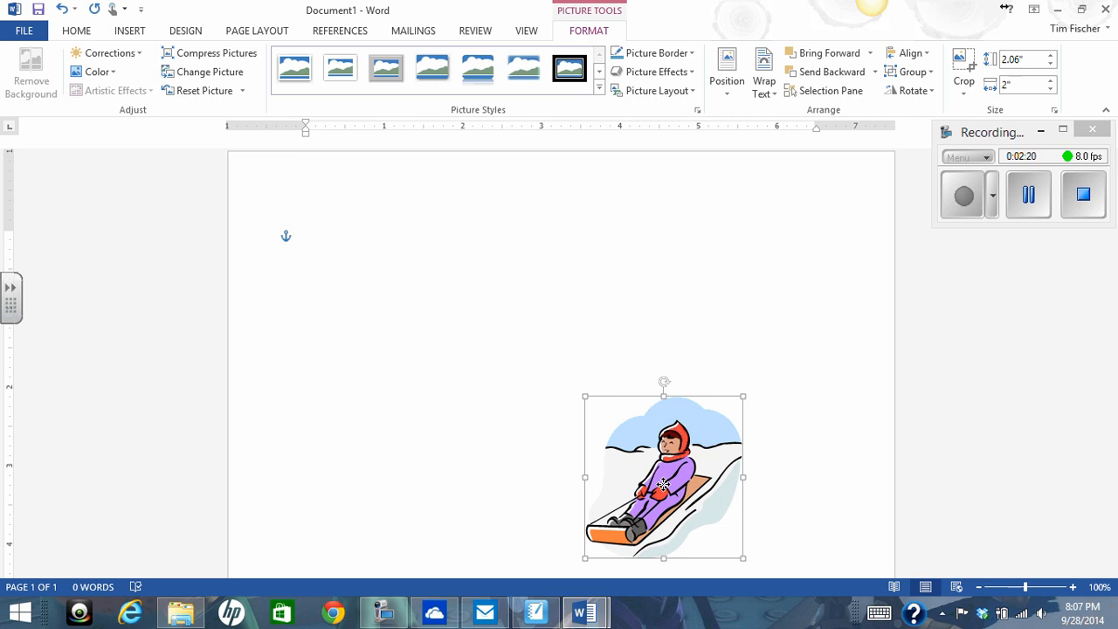
- Switch to the Word 5 revised document and read the size and placement instructions for picture #1
{"action": "left_click", "coordinate": [583, 612]}
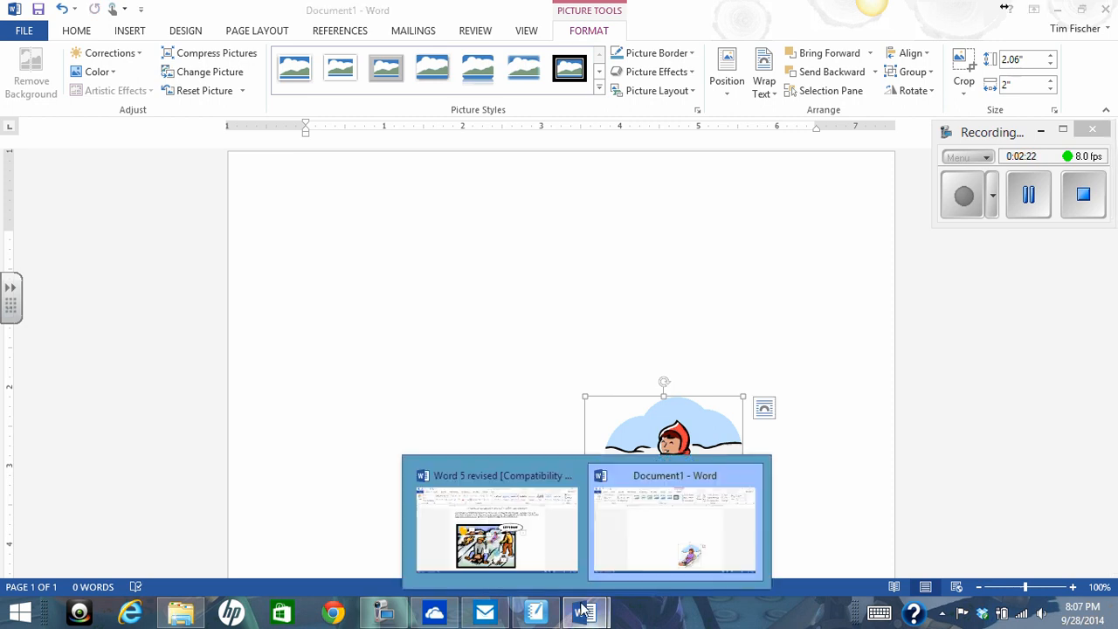
{"action": "left_click", "coordinate": [534, 502]}
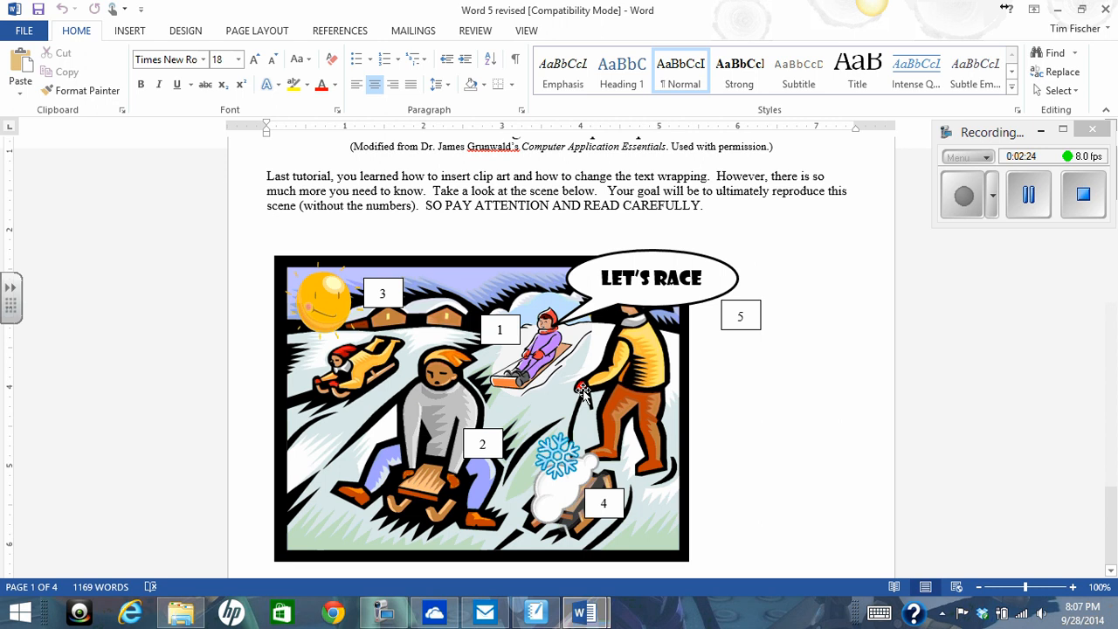
{"action": "scroll", "coordinate": [583, 391], "scroll_direction": "down", "scroll_amount": 4}
{"action": "scroll", "coordinate": [584, 390], "scroll_direction": "down", "scroll_amount": 1}
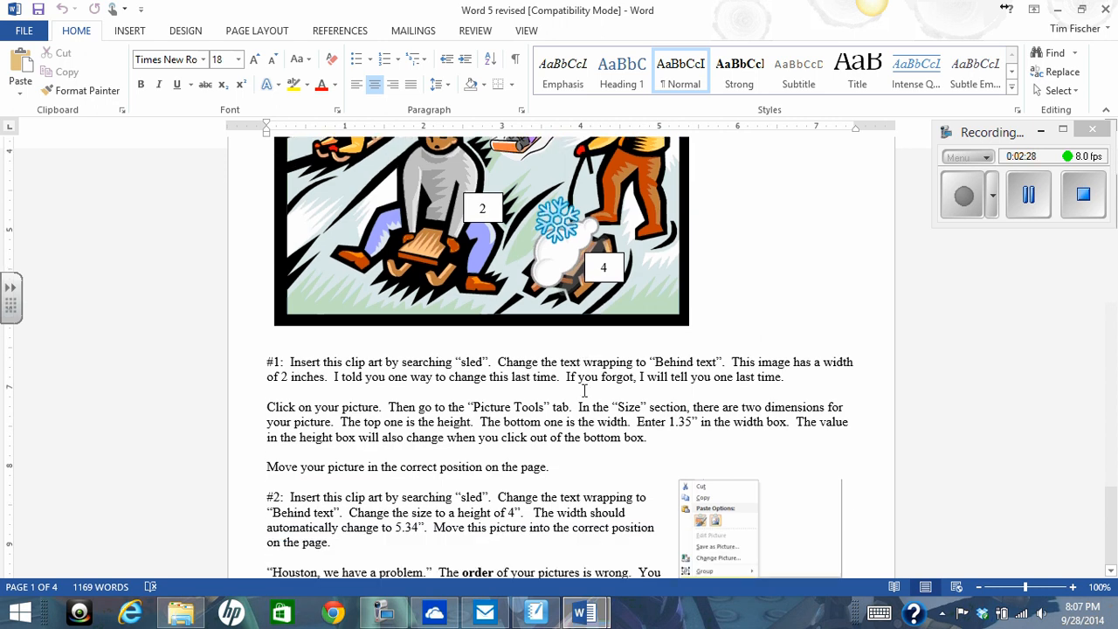
{"action": "scroll", "coordinate": [584, 390], "scroll_direction": "down", "scroll_amount": 1}
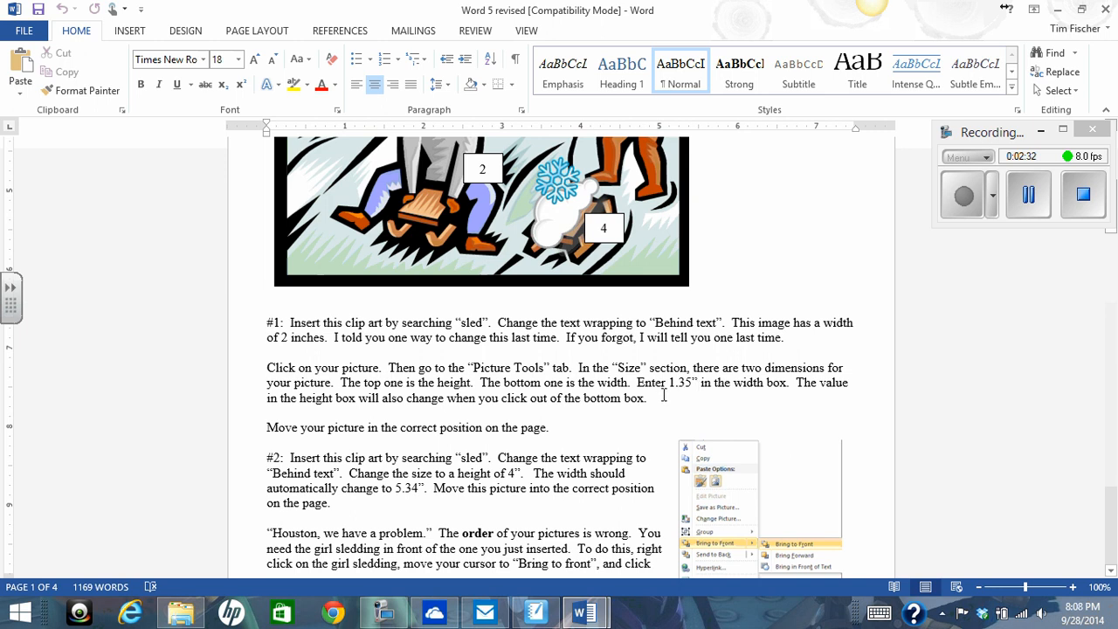
- Return to Document1, move the girl picture up to the top middle of the page and set its width to 1.35"
{"action": "left_click", "coordinate": [587, 614]}
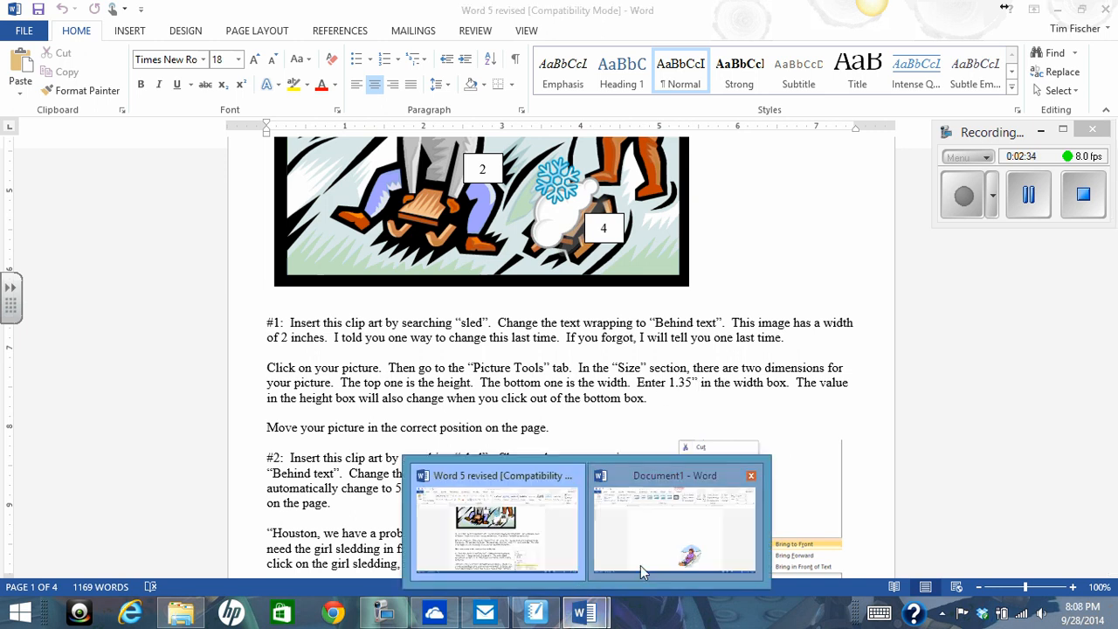
{"action": "left_click", "coordinate": [640, 565]}
{"action": "left_click_drag", "start_coordinate": [663, 483], "coordinate": [574, 317]}
{"action": "left_click", "coordinate": [1019, 84]}
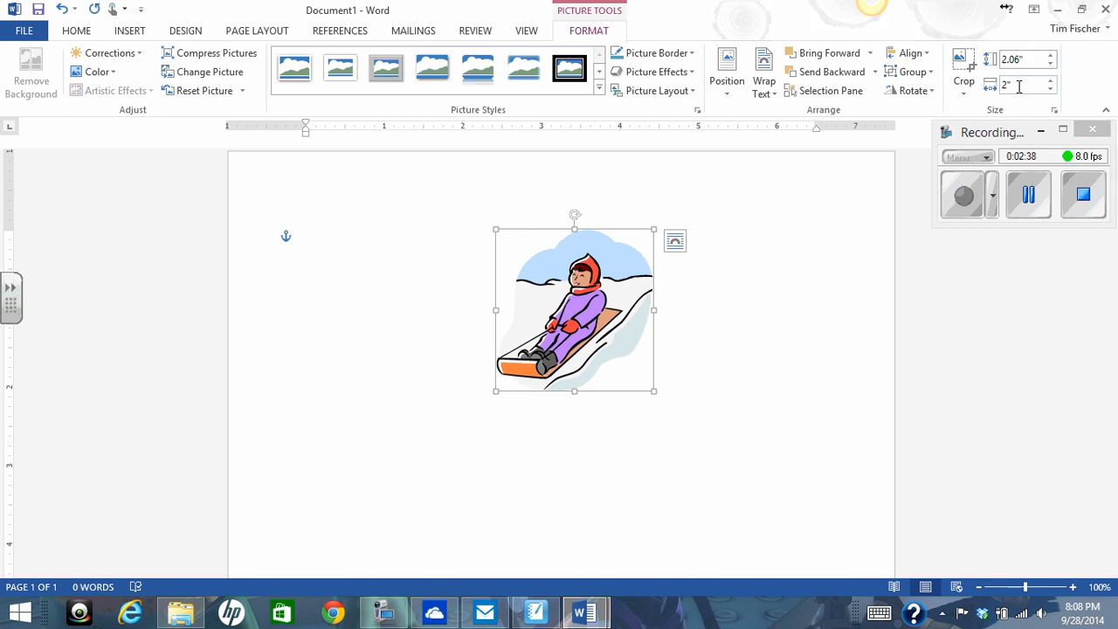
{"action": "left_click_drag", "start_coordinate": [1018, 85], "coordinate": [1003, 85]}
{"action": "type", "text": "1.35"}
{"action": "key", "text": "Return"}
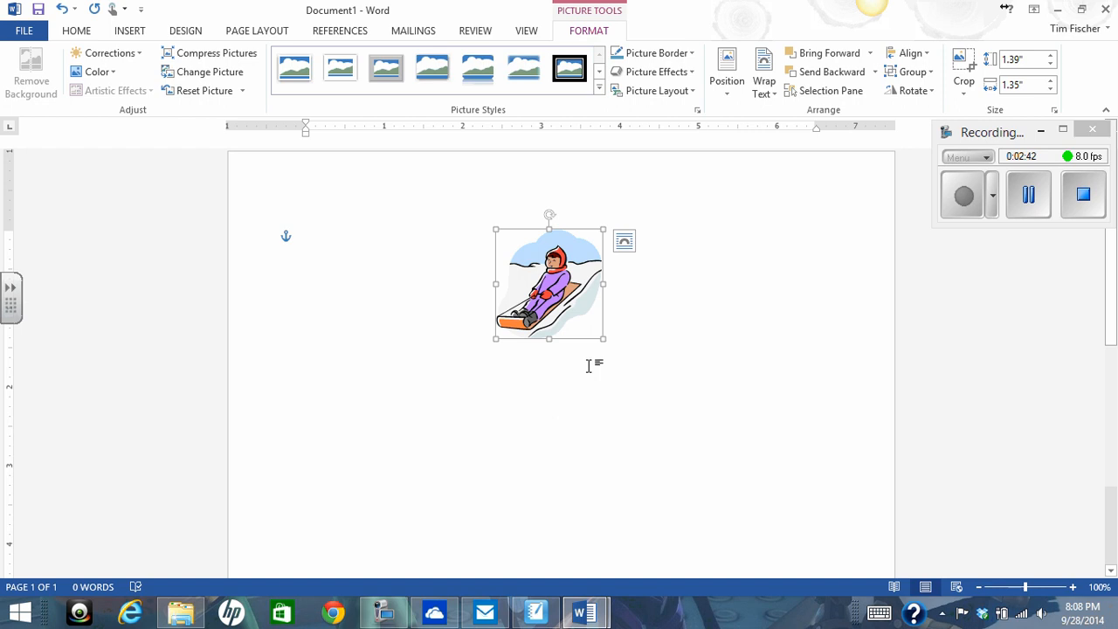
- Search Office.com Clip Art for "sled" and insert the black-framed winter scene of children sledding
{"action": "mouse_move", "coordinate": [586, 617]}
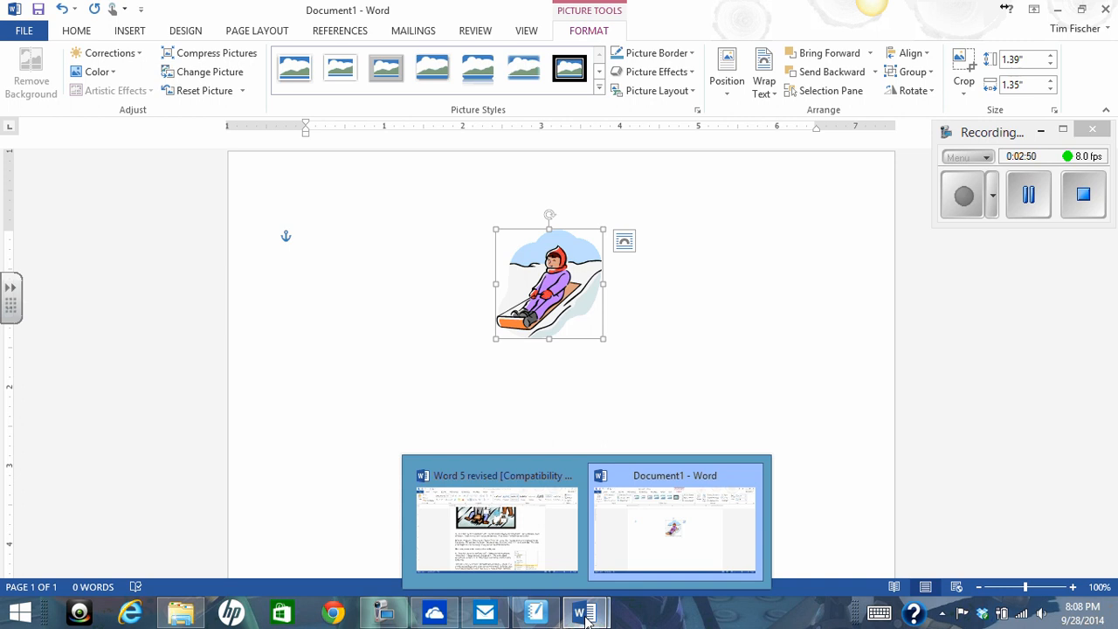
{"action": "left_click", "coordinate": [474, 319]}
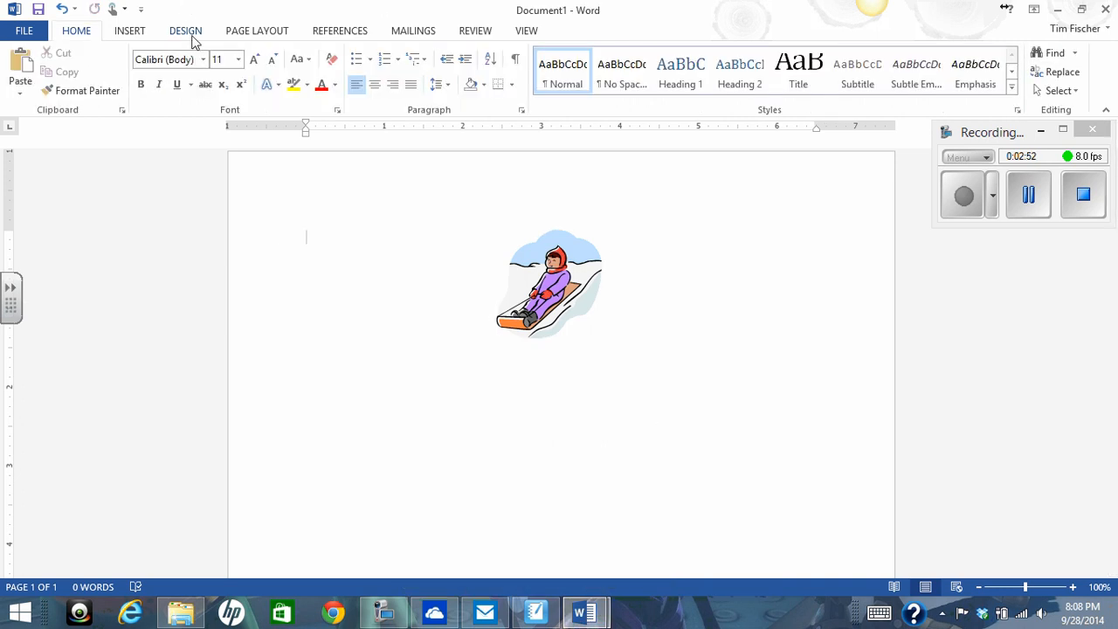
{"action": "left_click", "coordinate": [144, 37]}
{"action": "left_click", "coordinate": [191, 92]}
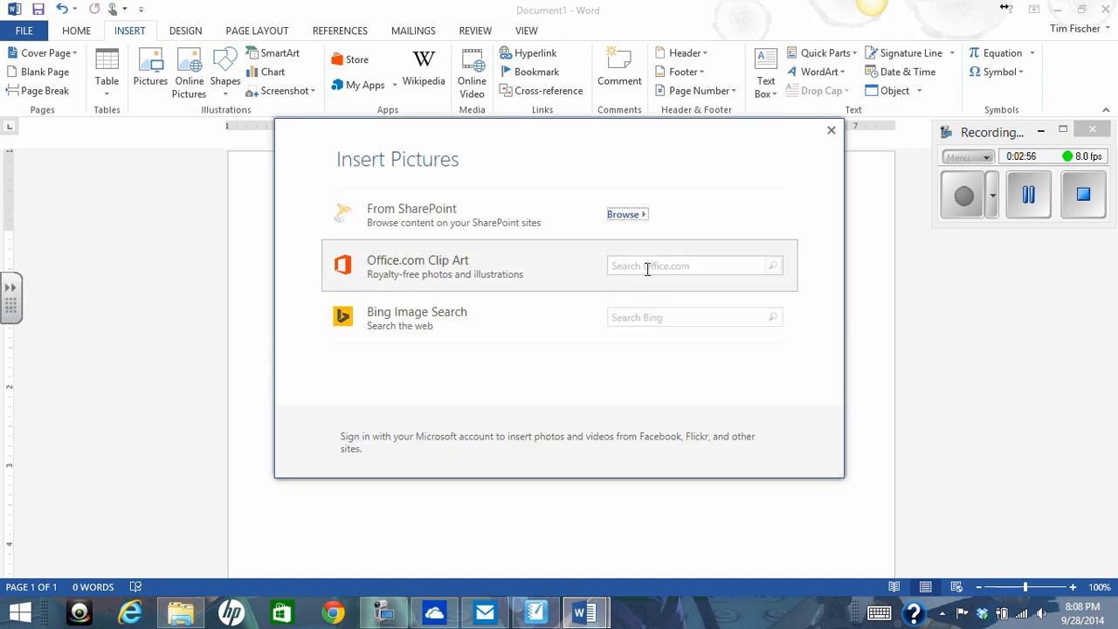
{"action": "left_click", "coordinate": [636, 269]}
{"action": "type", "text": "sled"}
{"action": "key", "text": "Return"}
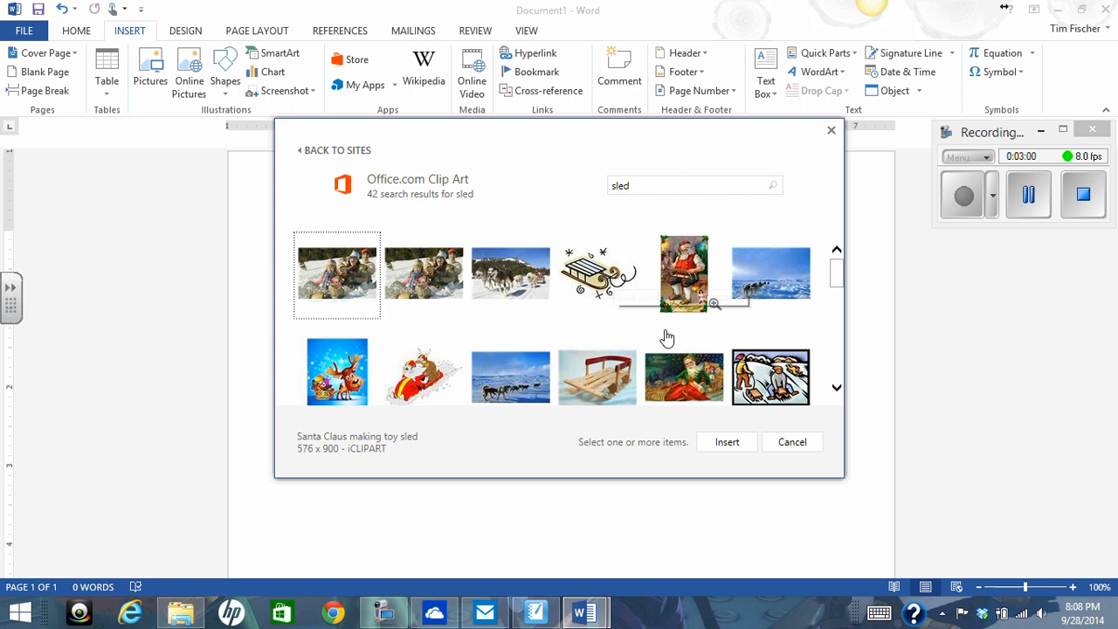
{"action": "left_click", "coordinate": [780, 384]}
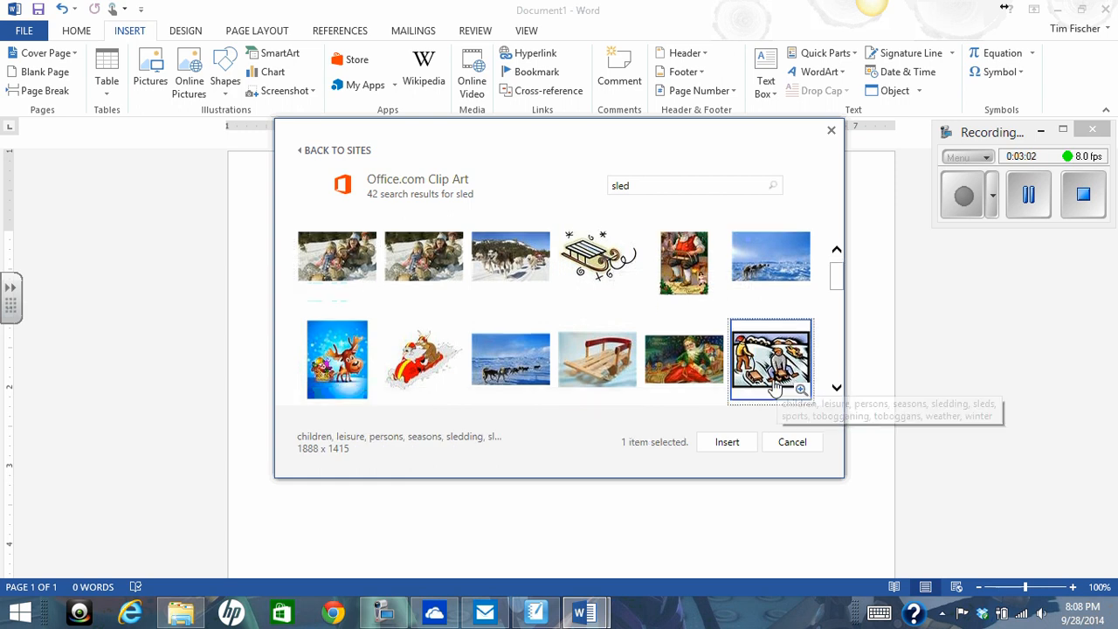
{"action": "double_click", "coordinate": [774, 374]}
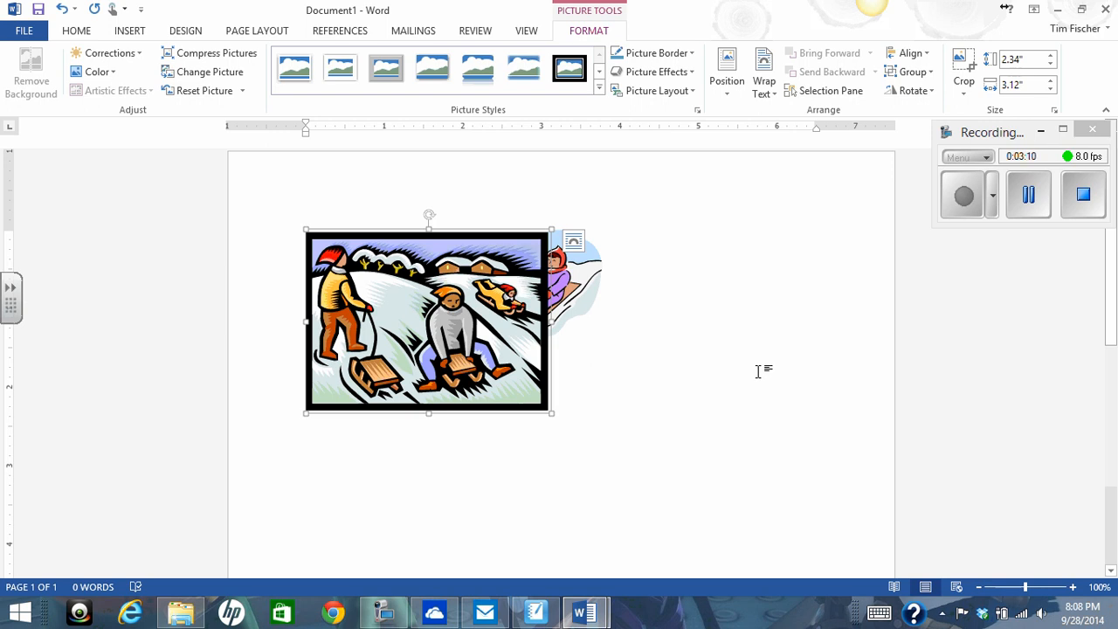
- Set the winter scene picture's text wrapping to Behind Text
{"action": "left_click", "coordinate": [769, 95]}
{"action": "left_click", "coordinate": [799, 209]}
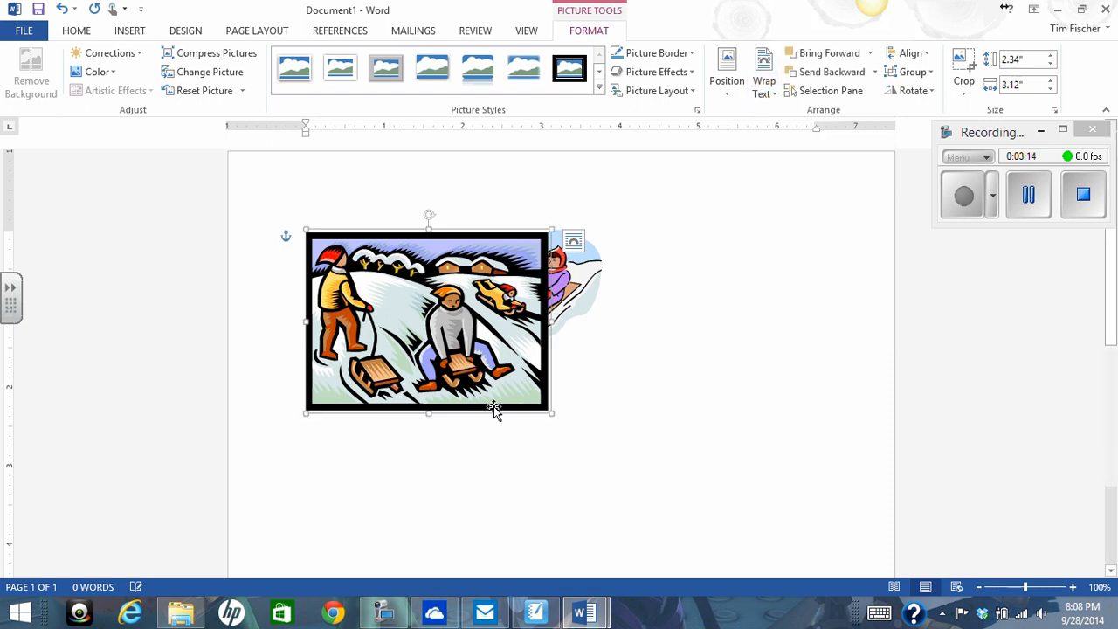
{"action": "mouse_move", "coordinate": [374, 339]}
{"action": "left_mouse_down"}
{"action": "mouse_move", "coordinate": [541, 381]}
{"action": "mouse_move", "coordinate": [373, 341]}
{"action": "left_mouse_up"}
- Switch to the Word 5 revised document and read the size instructions for picture #2
{"action": "left_click", "coordinate": [584, 614]}
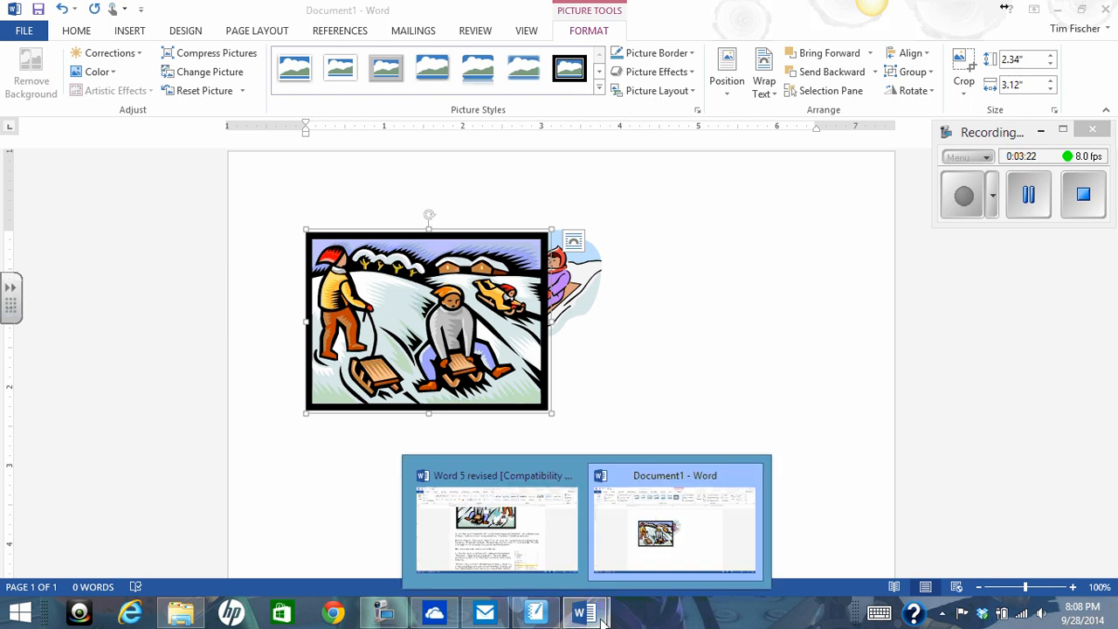
{"action": "left_click", "coordinate": [581, 537]}
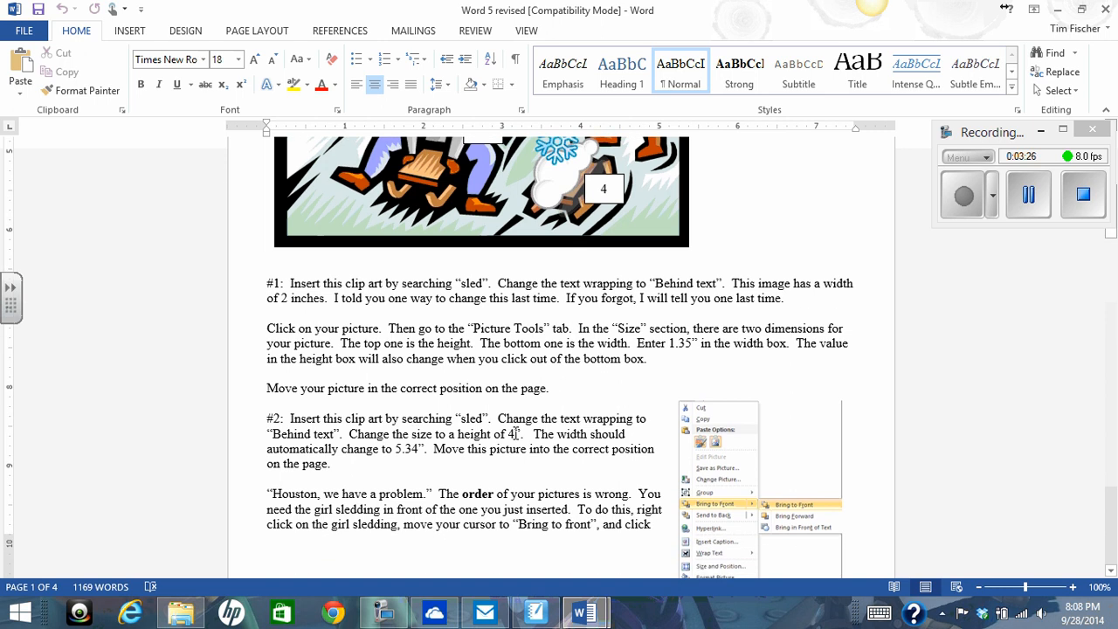
- Return to Document1, set the winter scene picture's height to 4" and move it about half an inch to the right
{"action": "left_click", "coordinate": [584, 613]}
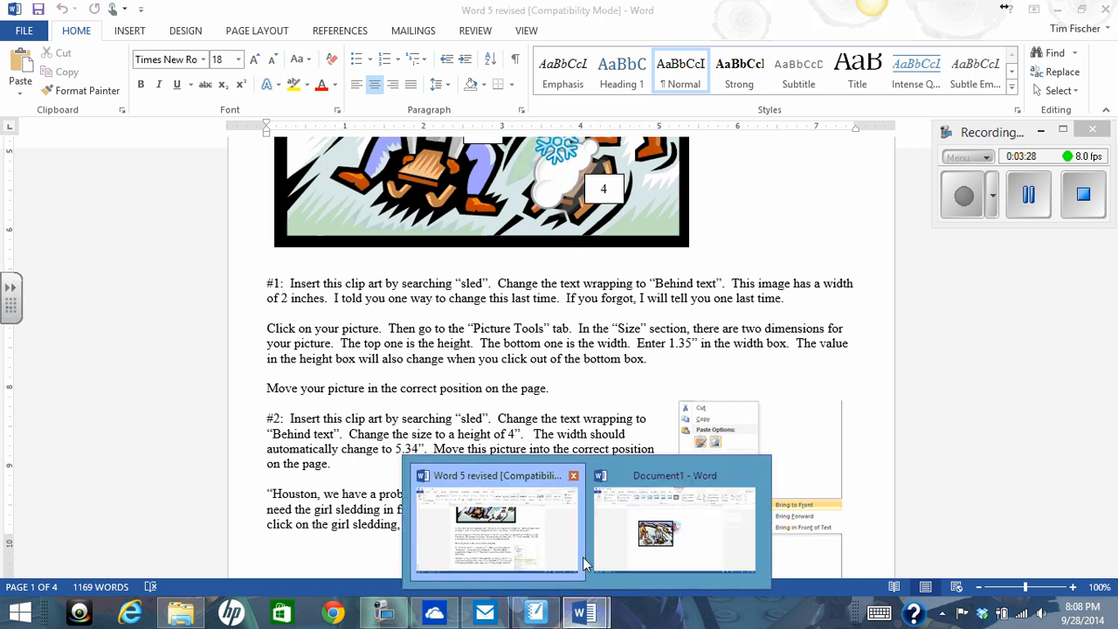
{"action": "left_click", "coordinate": [603, 546]}
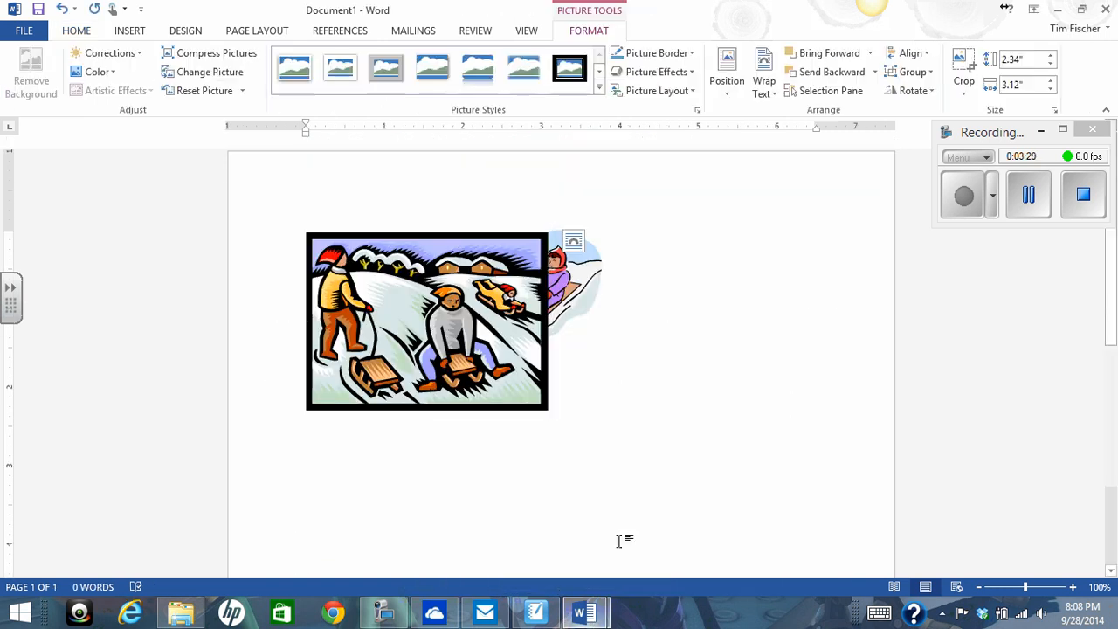
{"action": "left_click", "coordinate": [1042, 59]}
{"action": "key", "text": "Return"}
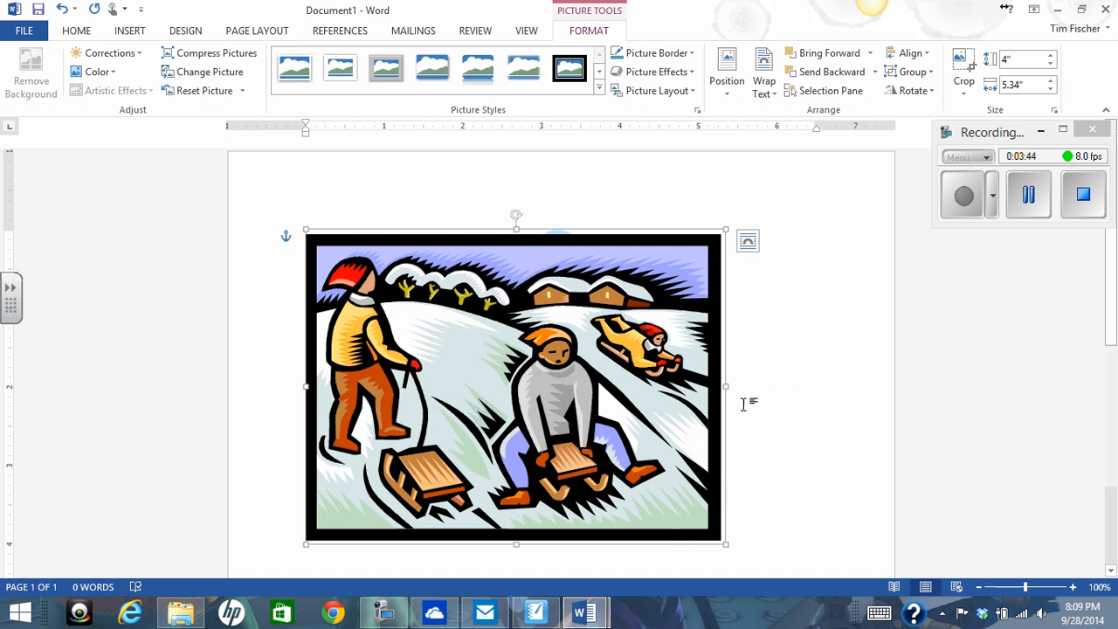
{"action": "left_click_drag", "start_coordinate": [532, 407], "coordinate": [573, 399]}
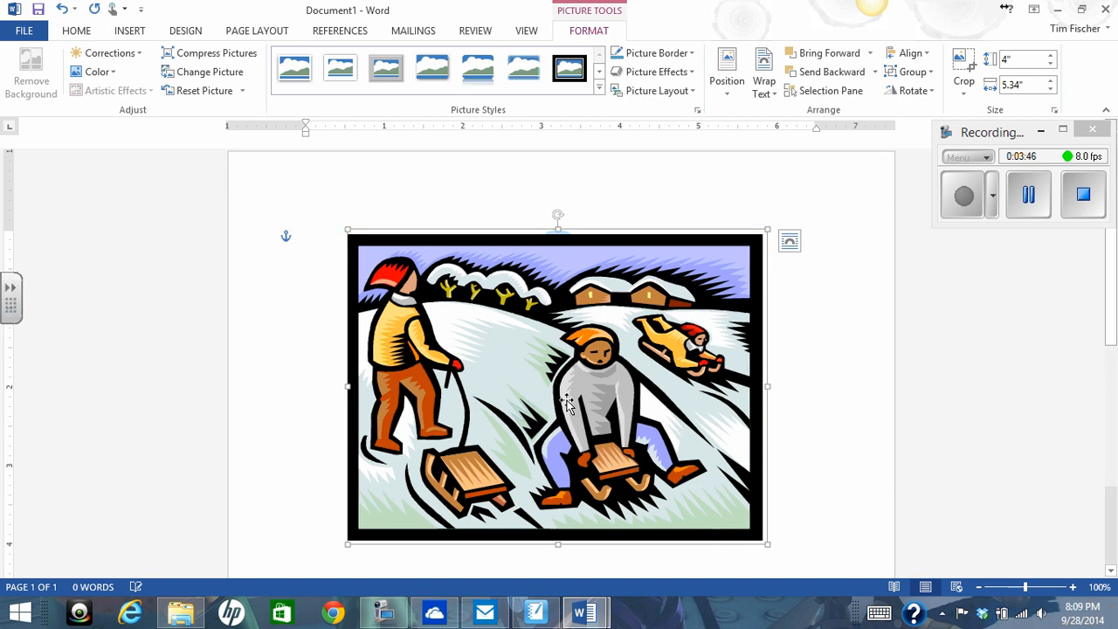
- Check the Word 5 revised document for the picture order instructions and the sample scene, and return to Document1
{"action": "left_click", "coordinate": [585, 614]}
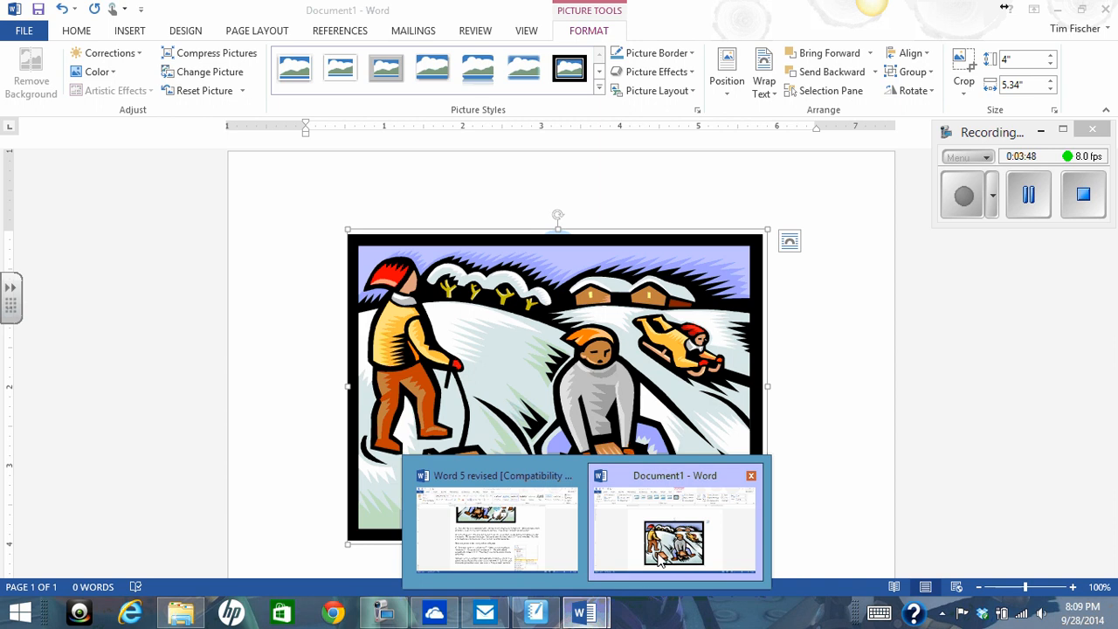
{"action": "left_click", "coordinate": [656, 555]}
{"action": "left_click", "coordinate": [590, 617]}
{"action": "left_click", "coordinate": [511, 544]}
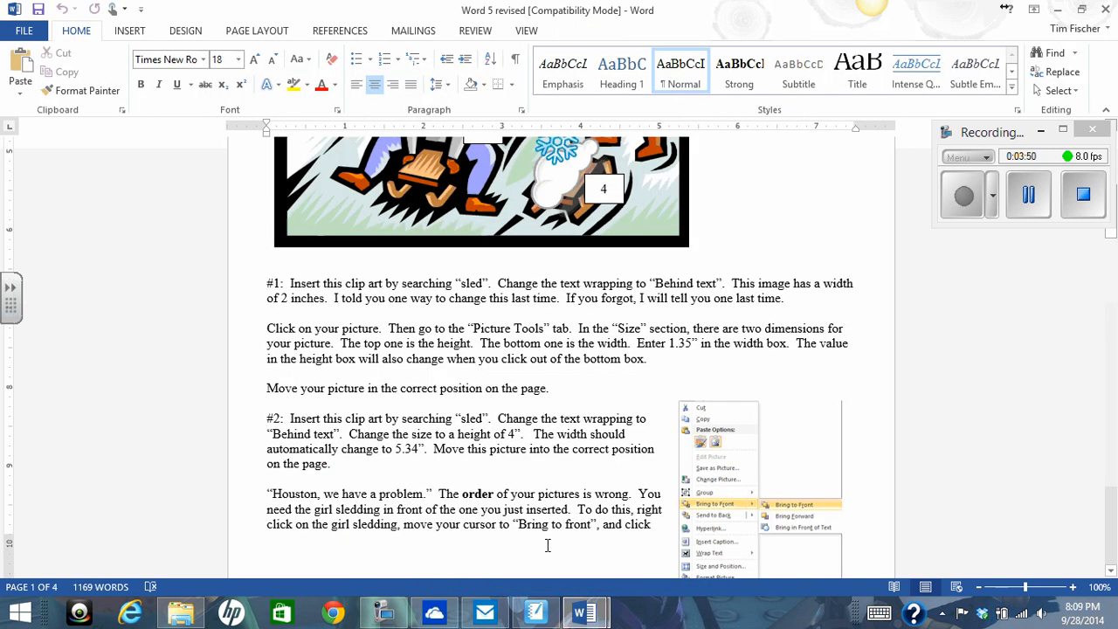
{"action": "scroll", "coordinate": [569, 432], "scroll_direction": "up", "scroll_amount": 5}
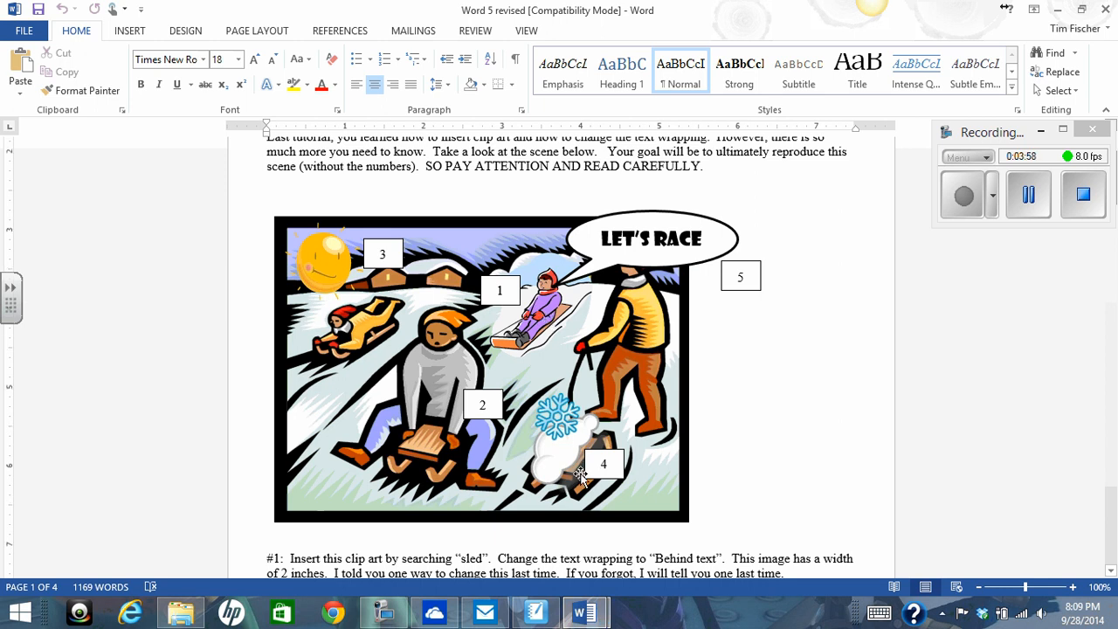
{"action": "scroll", "coordinate": [581, 477], "scroll_direction": "down", "scroll_amount": 2}
{"action": "mouse_move", "coordinate": [584, 614]}
{"action": "left_click", "coordinate": [626, 570]}
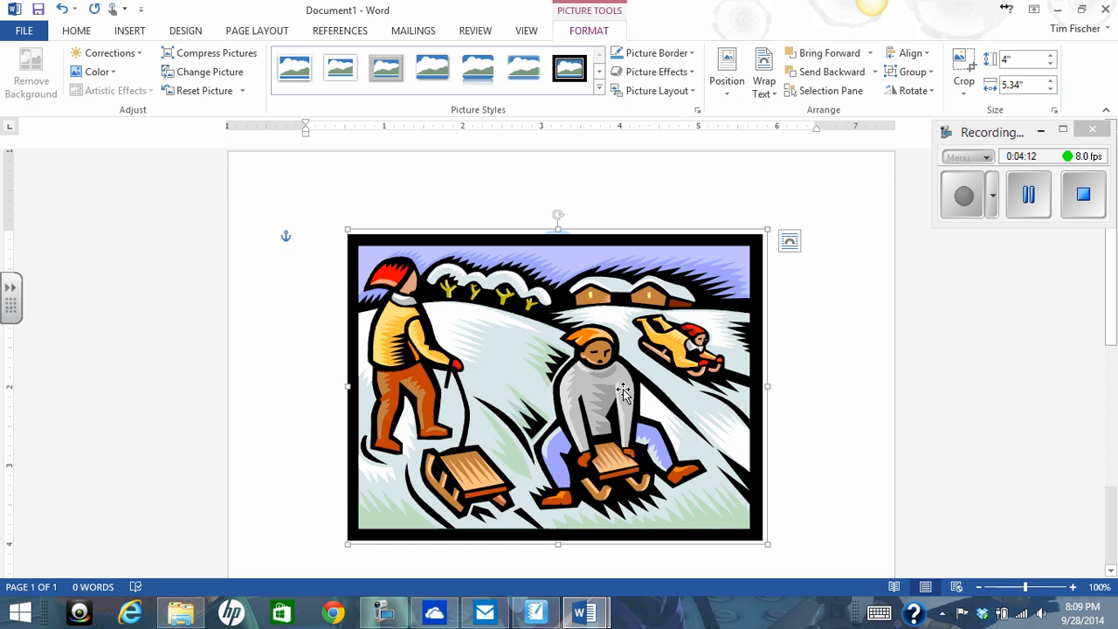
{"action": "right_click", "coordinate": [594, 413]}
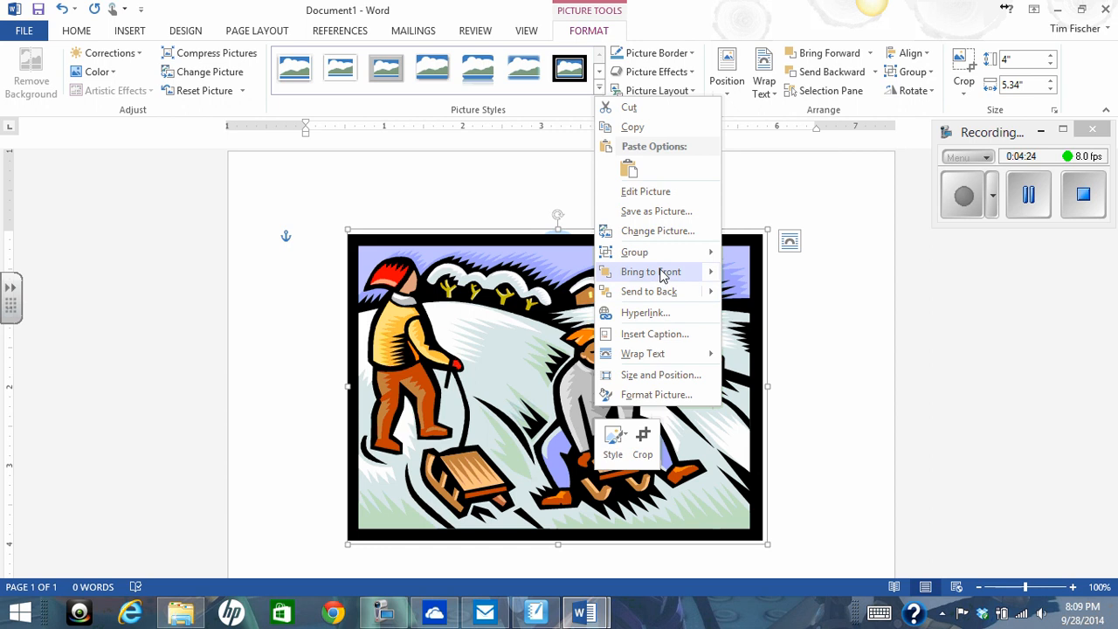
{"action": "mouse_move", "coordinate": [711, 276]}
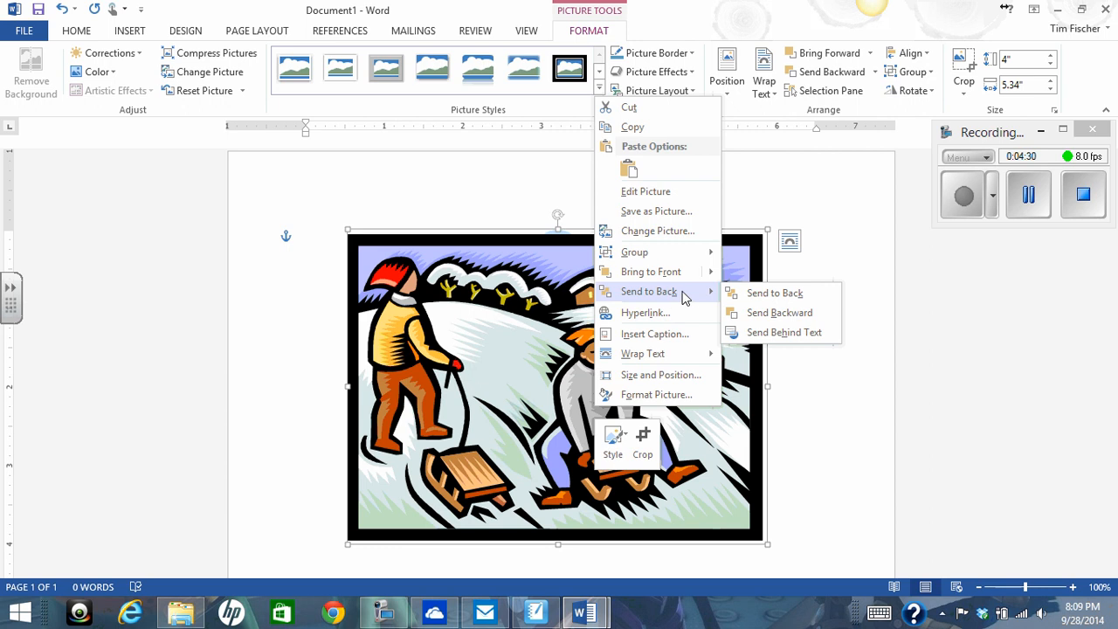
{"action": "left_click", "coordinate": [531, 208]}
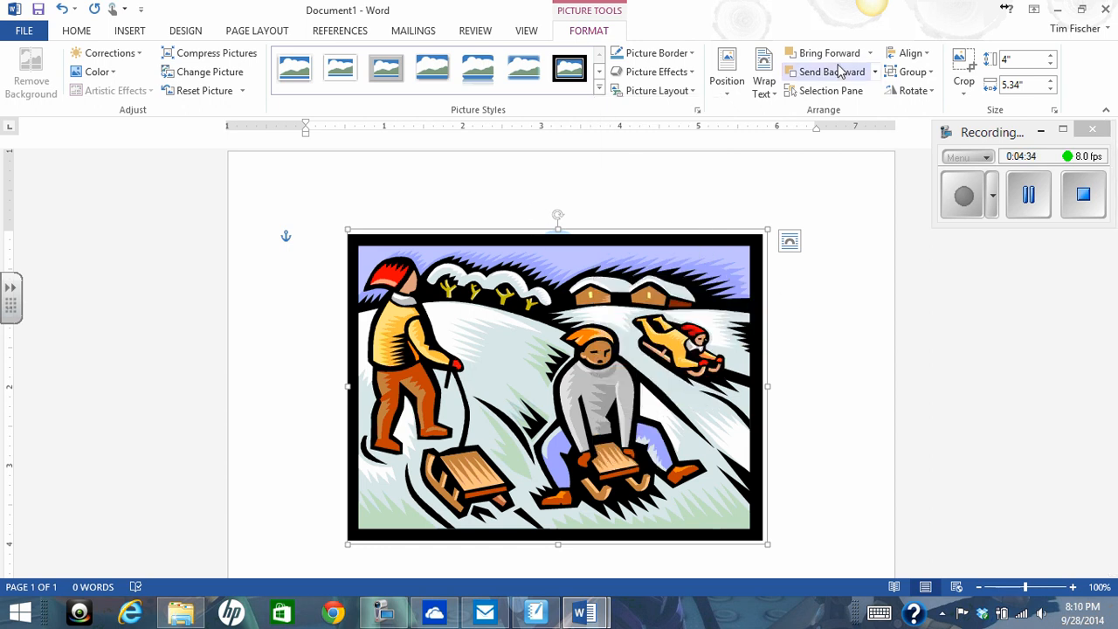
{"action": "left_click", "coordinate": [871, 55]}
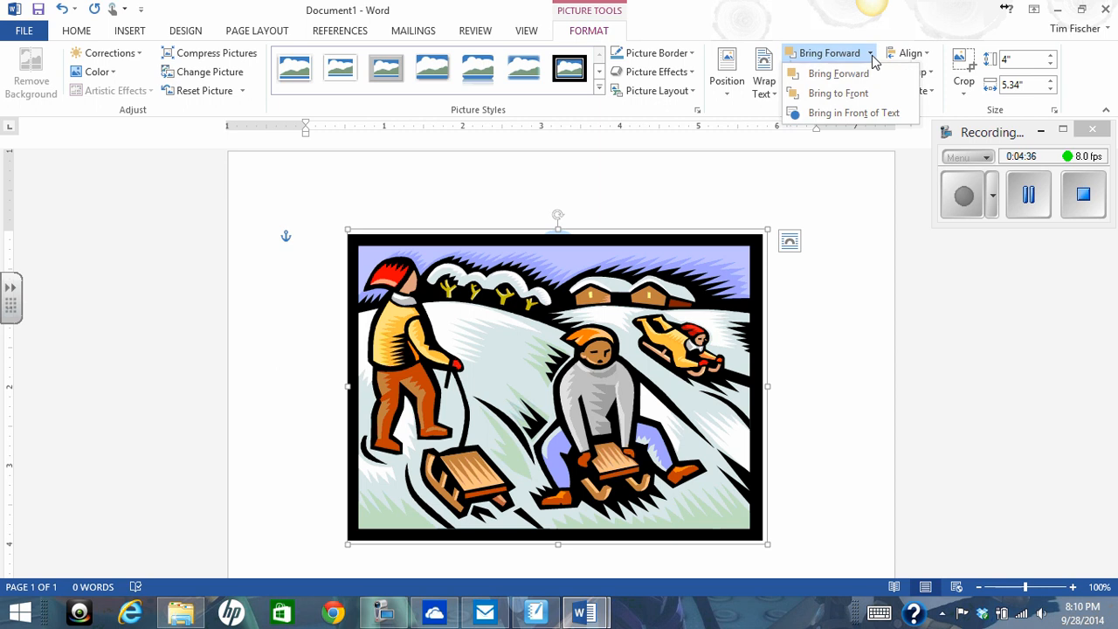
{"action": "left_click", "coordinate": [871, 55]}
{"action": "left_click", "coordinate": [874, 73]}
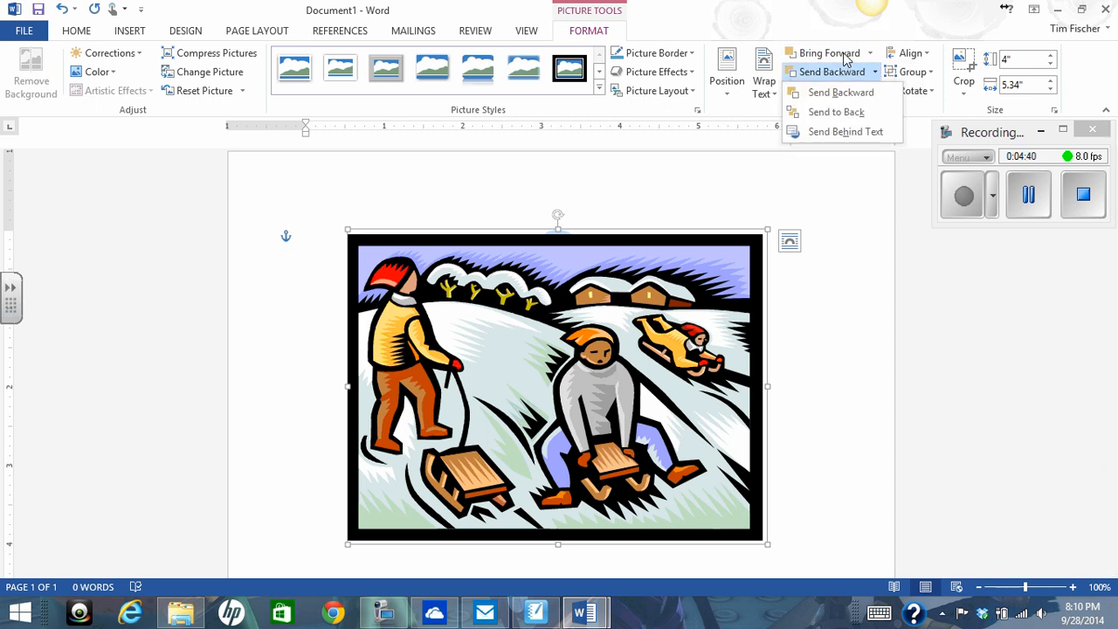
{"action": "left_click", "coordinate": [727, 198]}
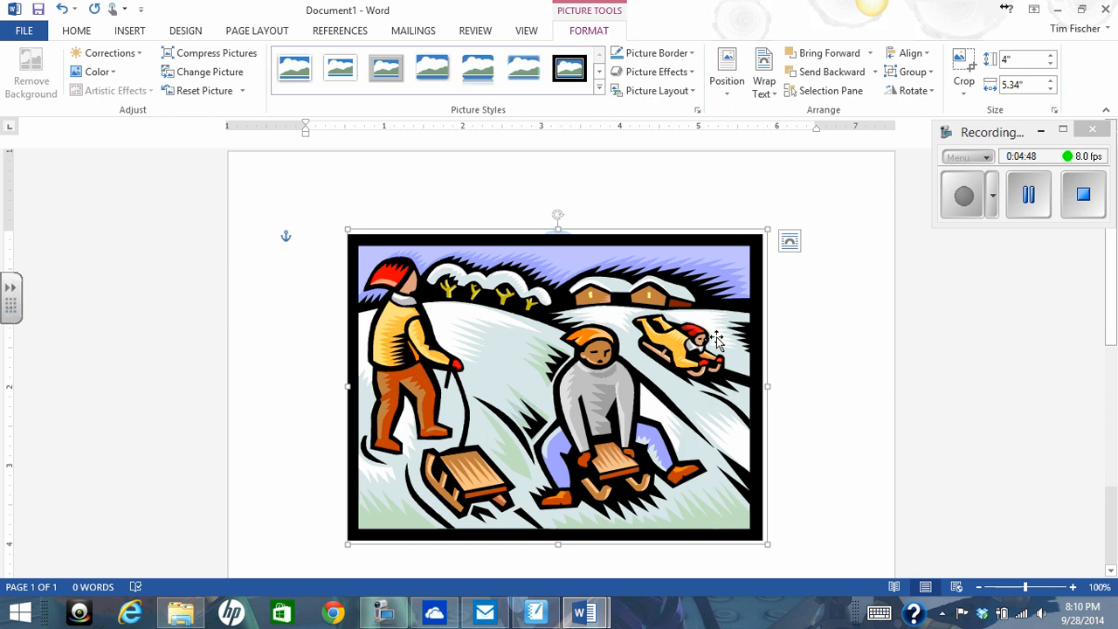
- Send the winter scene picture backward, behind the girl picture, and flip it horizontally
{"action": "left_click", "coordinate": [837, 75]}
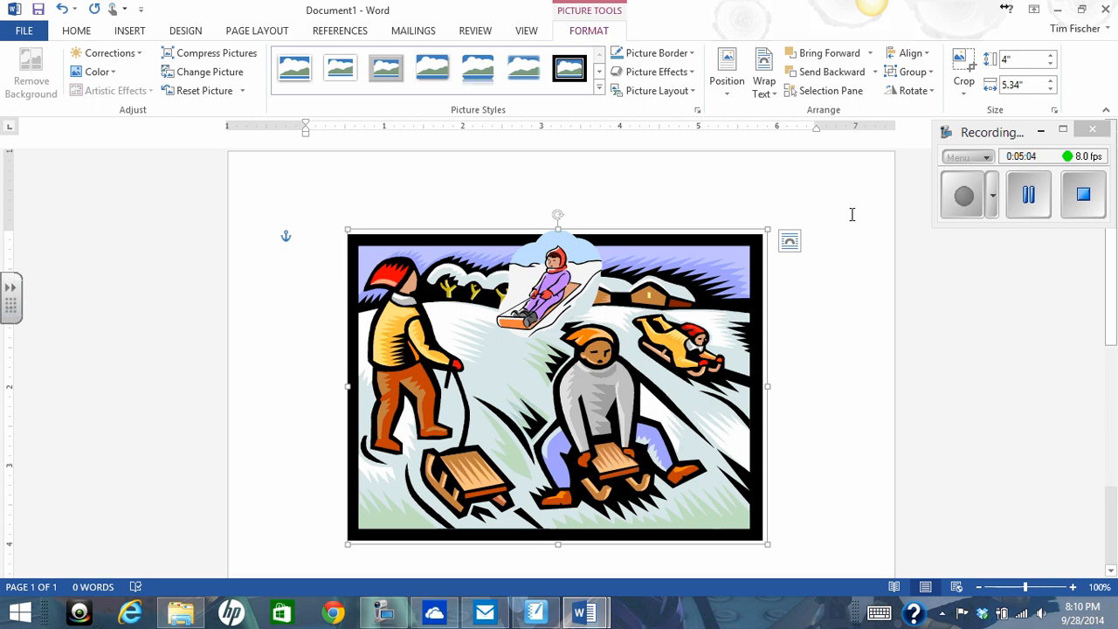
{"action": "left_click", "coordinate": [933, 93]}
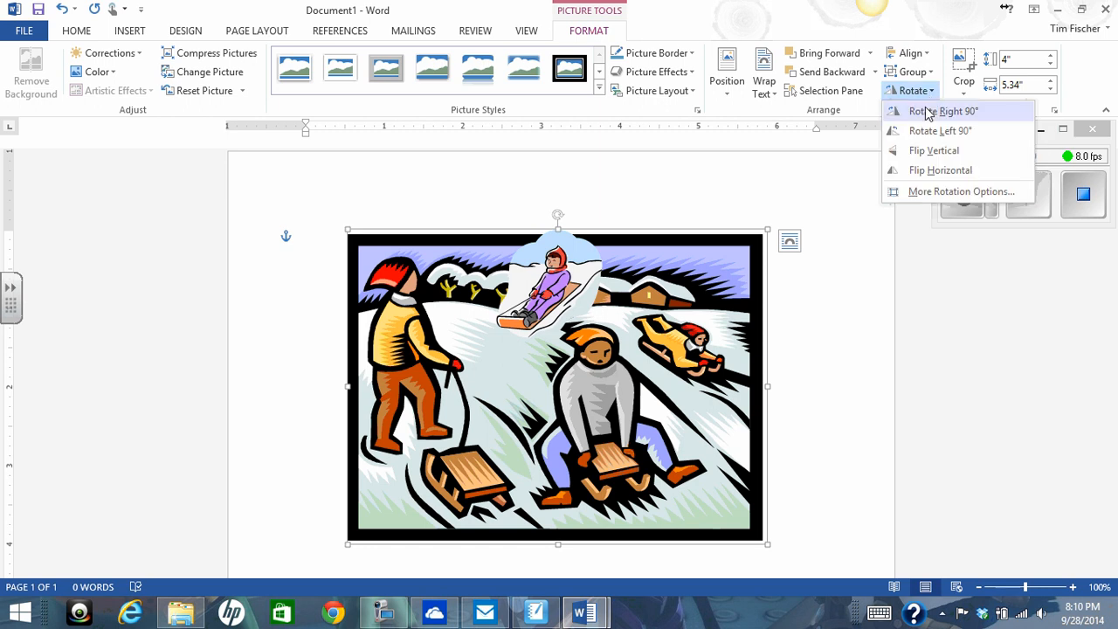
{"action": "left_click", "coordinate": [931, 111]}
{"action": "left_click", "coordinate": [926, 130]}
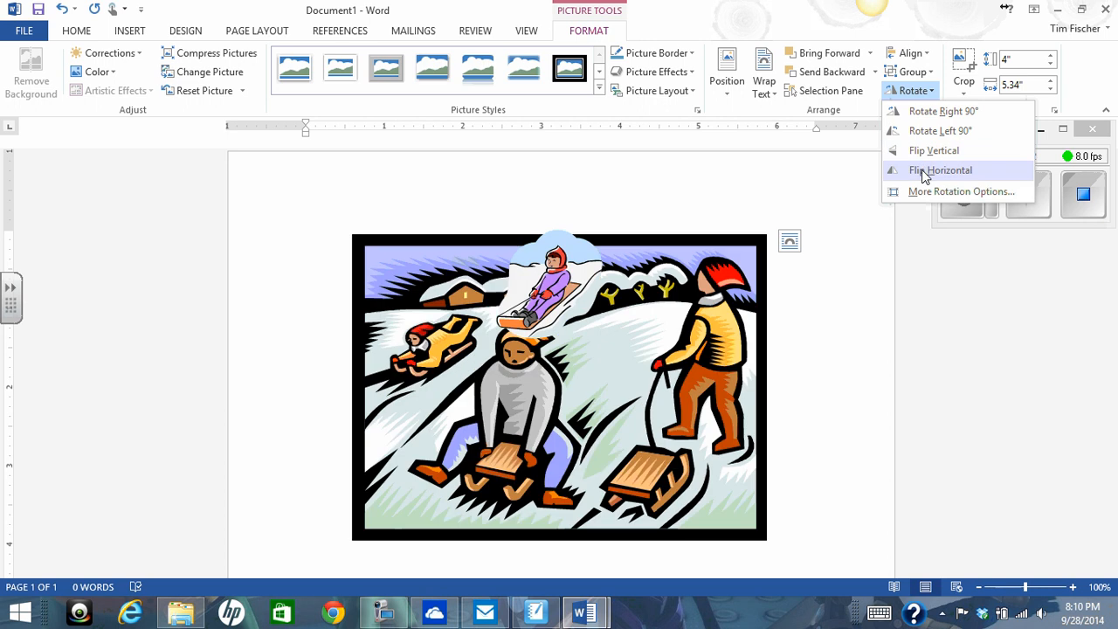
{"action": "left_click", "coordinate": [926, 173]}
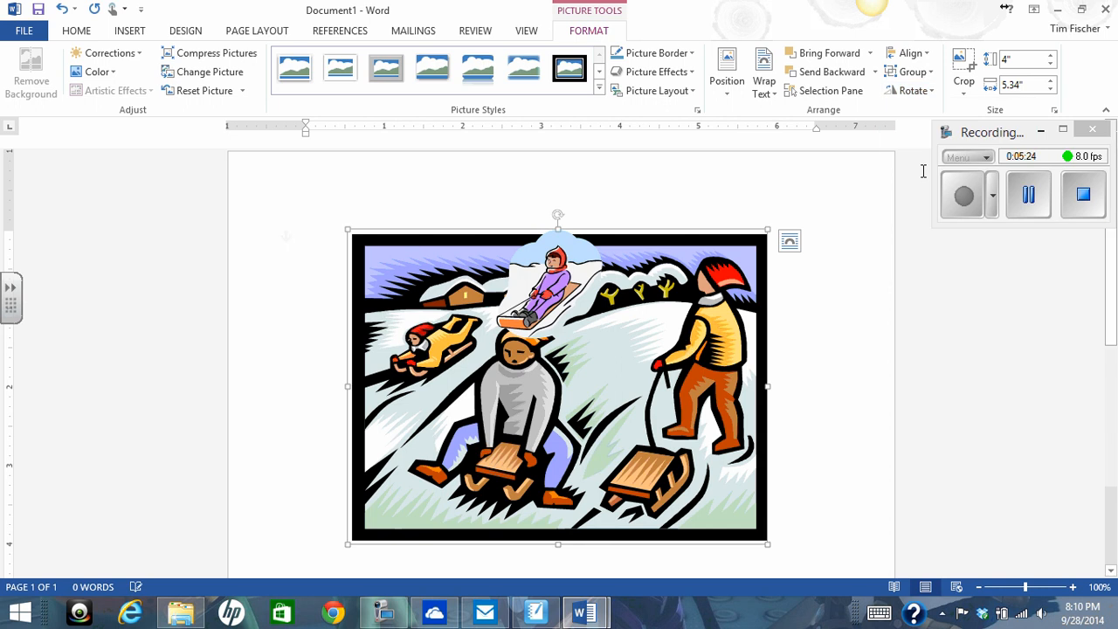
- Move the girl picture down and to the right, onto the slope between the houses and the standing child
{"action": "left_click", "coordinate": [584, 306]}
{"action": "left_click_drag", "start_coordinate": [584, 306], "coordinate": [619, 321]}
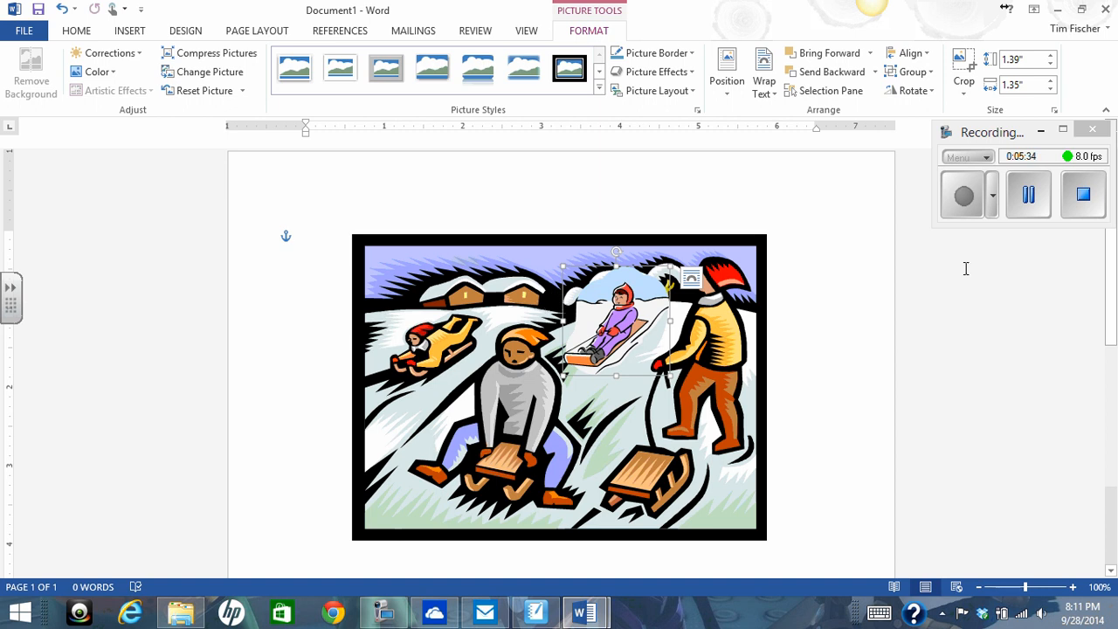
{"action": "left_click", "coordinate": [1028, 194]}
{"action": "left_click", "coordinate": [963, 197]}
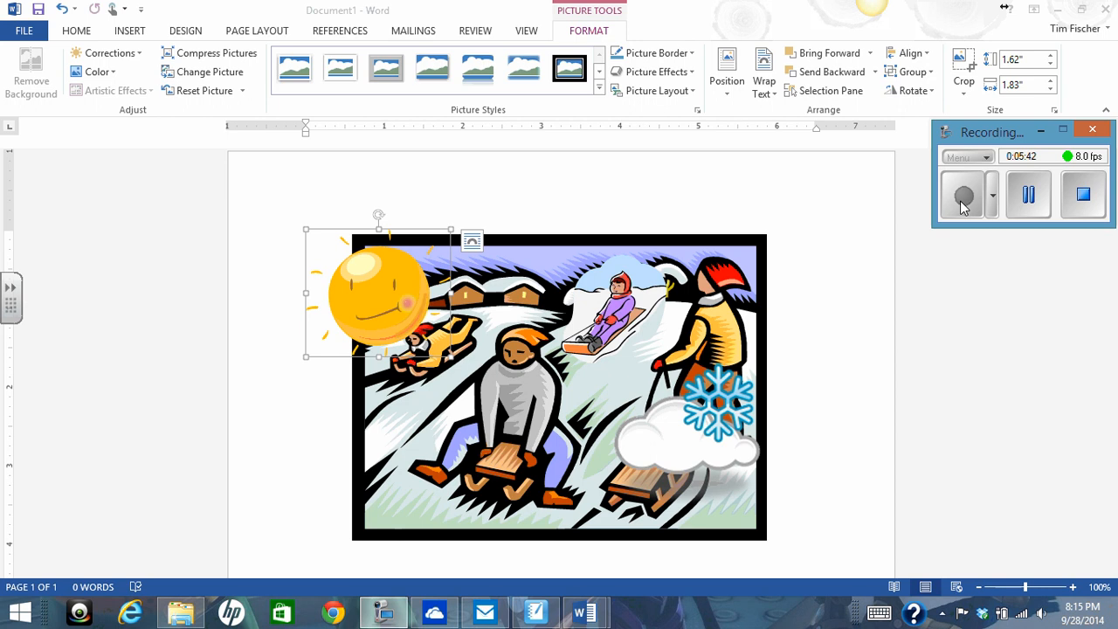
- Set the sun picture's height to 1"
{"action": "left_click", "coordinate": [382, 297]}
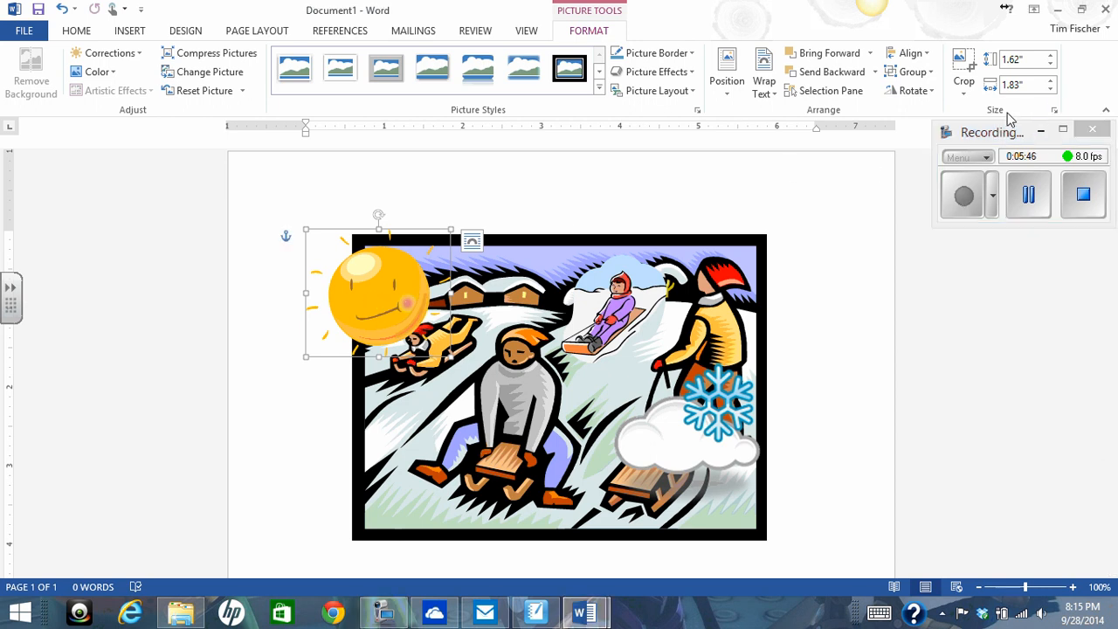
{"action": "left_click", "coordinate": [1027, 60]}
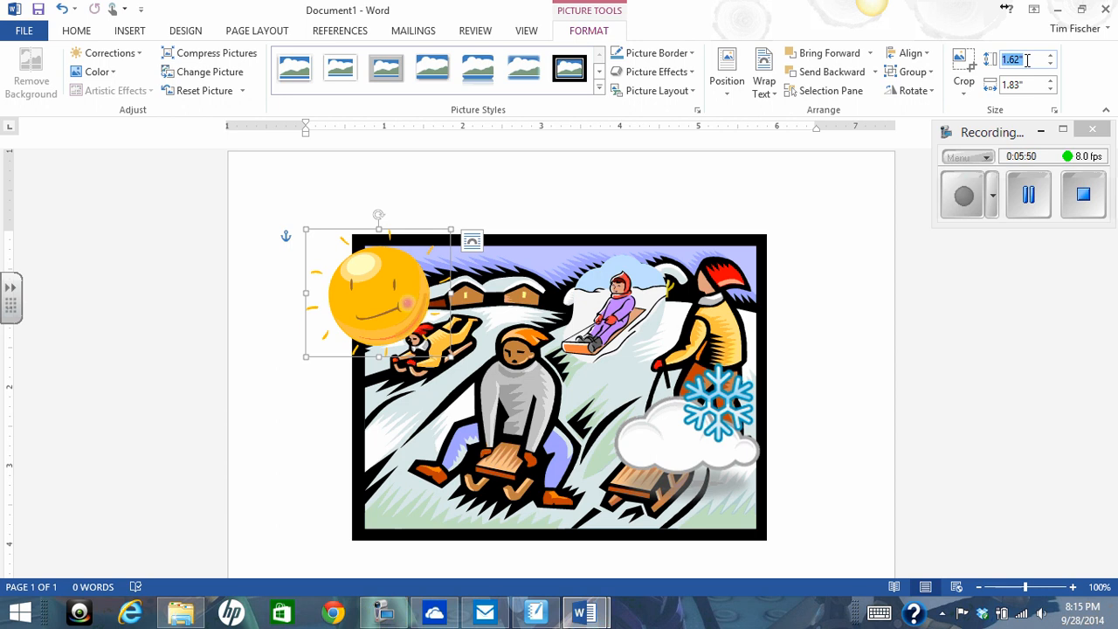
{"action": "type", "text": "1"}
{"action": "key", "text": "Return"}
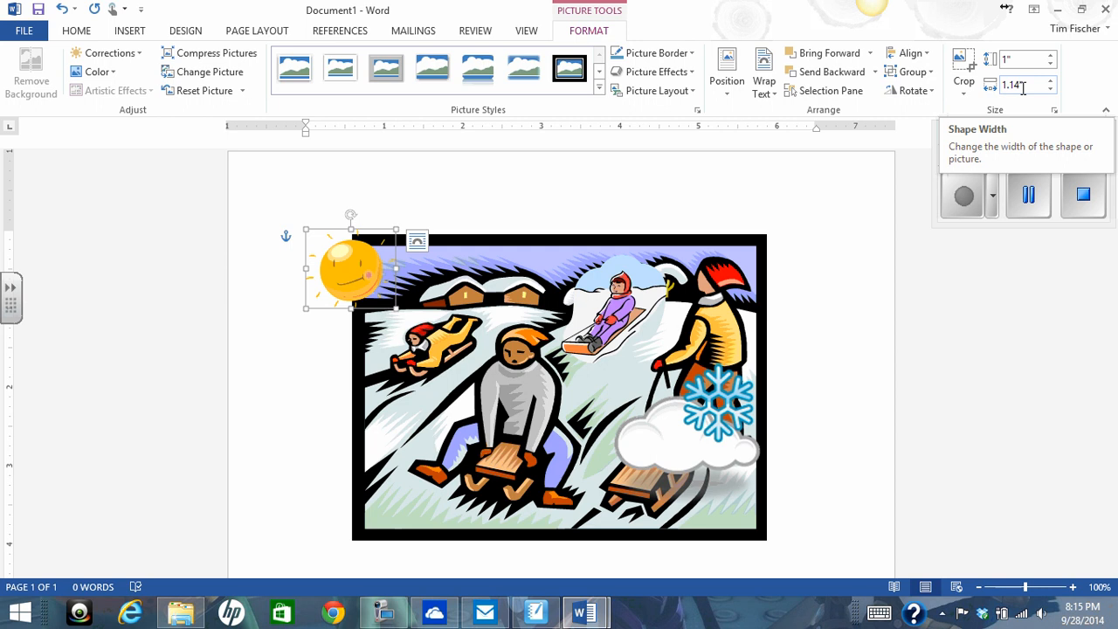
{"action": "left_click", "coordinate": [967, 202]}
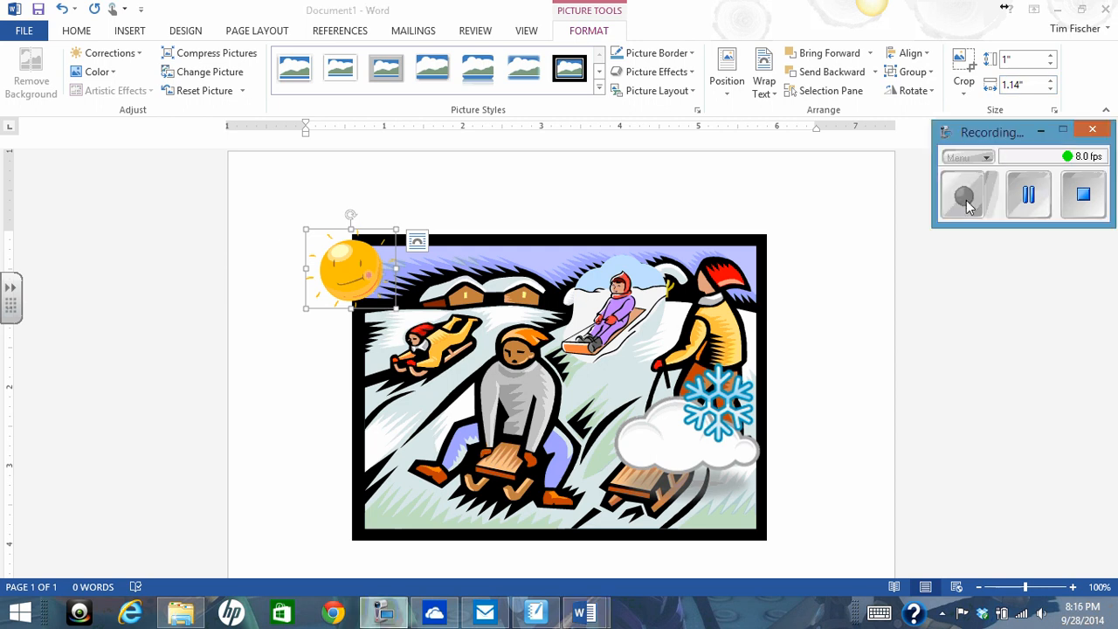
- Open the Format Picture options for the sun and examine the Layout & Properties, Picture and Effects settings
{"action": "left_click", "coordinate": [357, 270]}
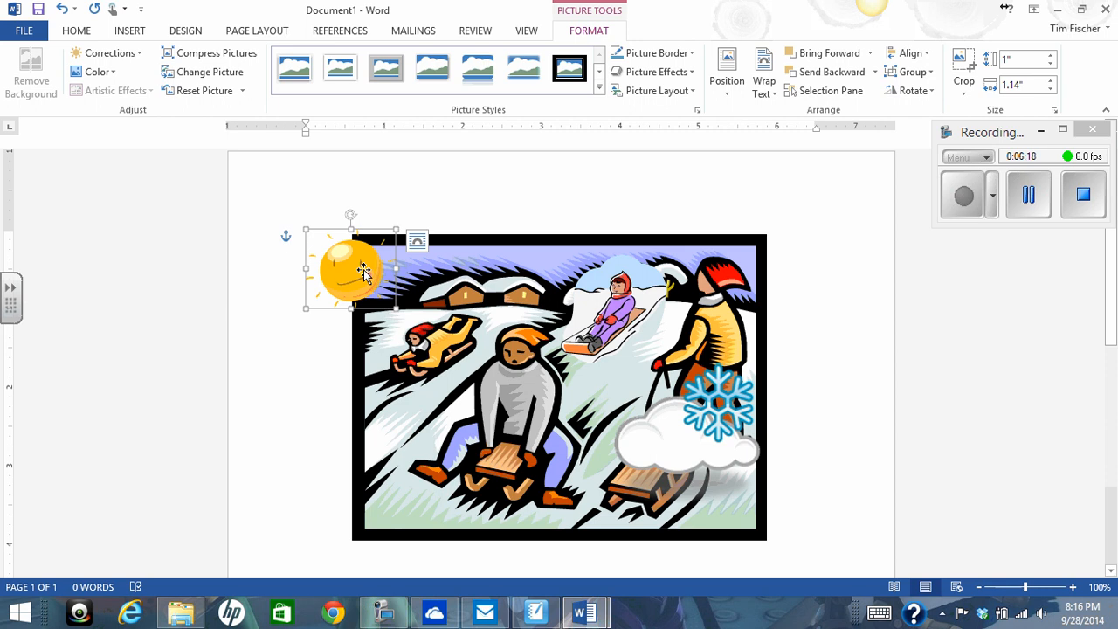
{"action": "right_click", "coordinate": [358, 278]}
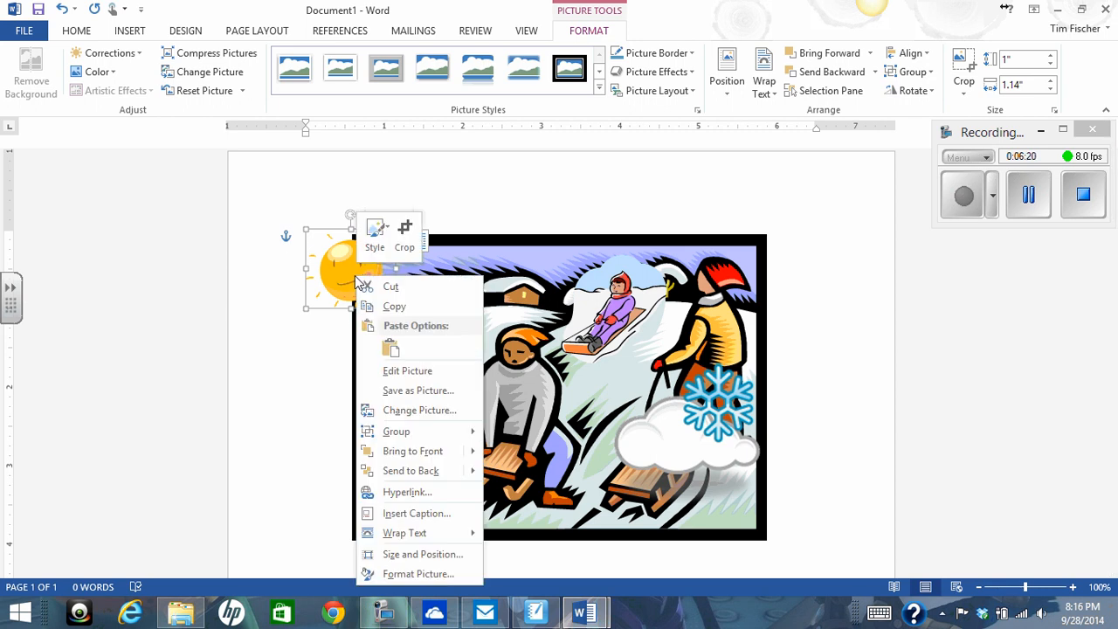
{"action": "left_click", "coordinate": [412, 577]}
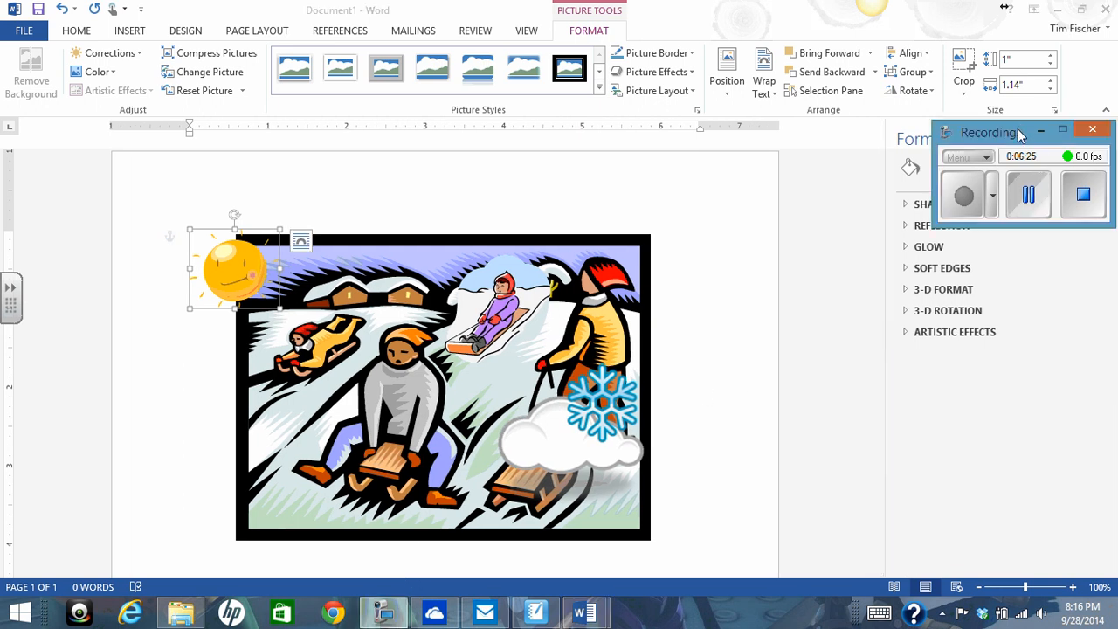
{"action": "left_click_drag", "start_coordinate": [1030, 133], "coordinate": [1007, 434]}
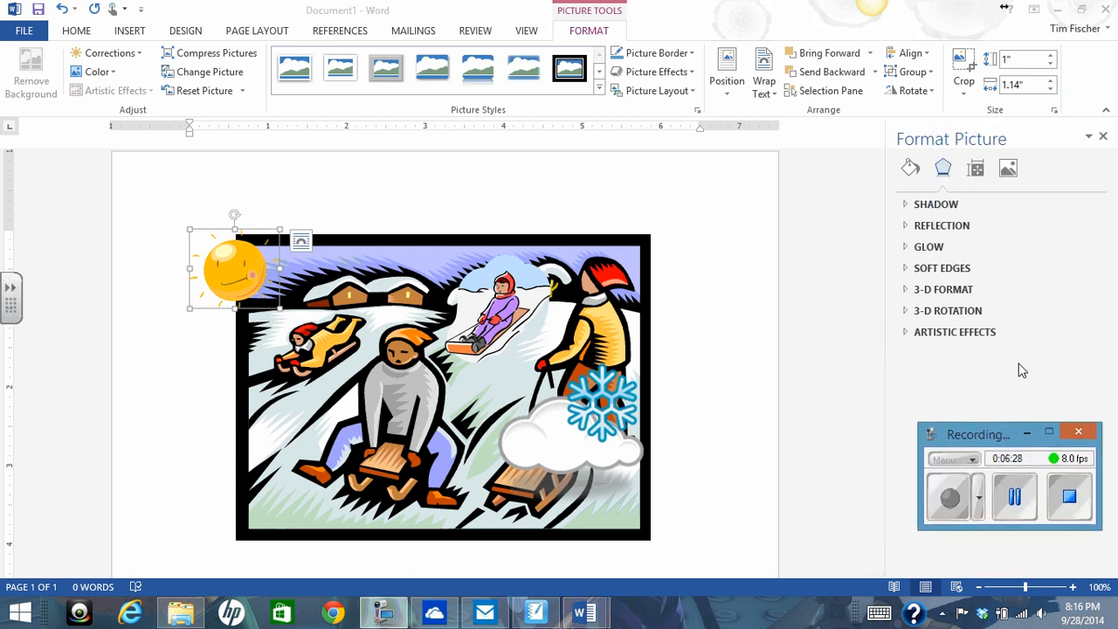
{"action": "left_click", "coordinate": [977, 170]}
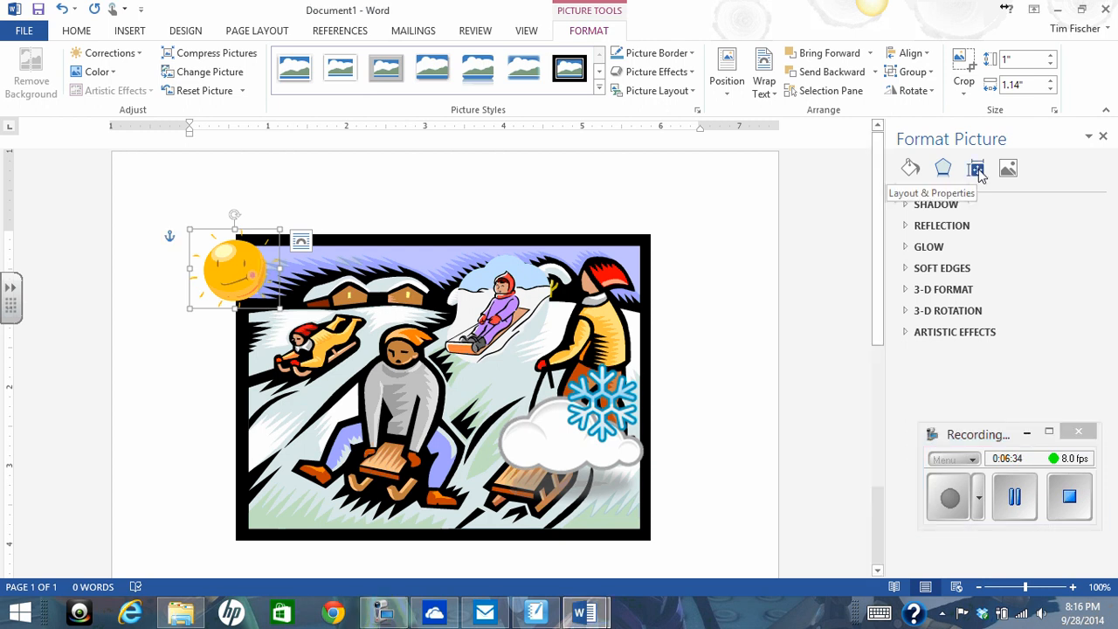
{"action": "left_click", "coordinate": [979, 170]}
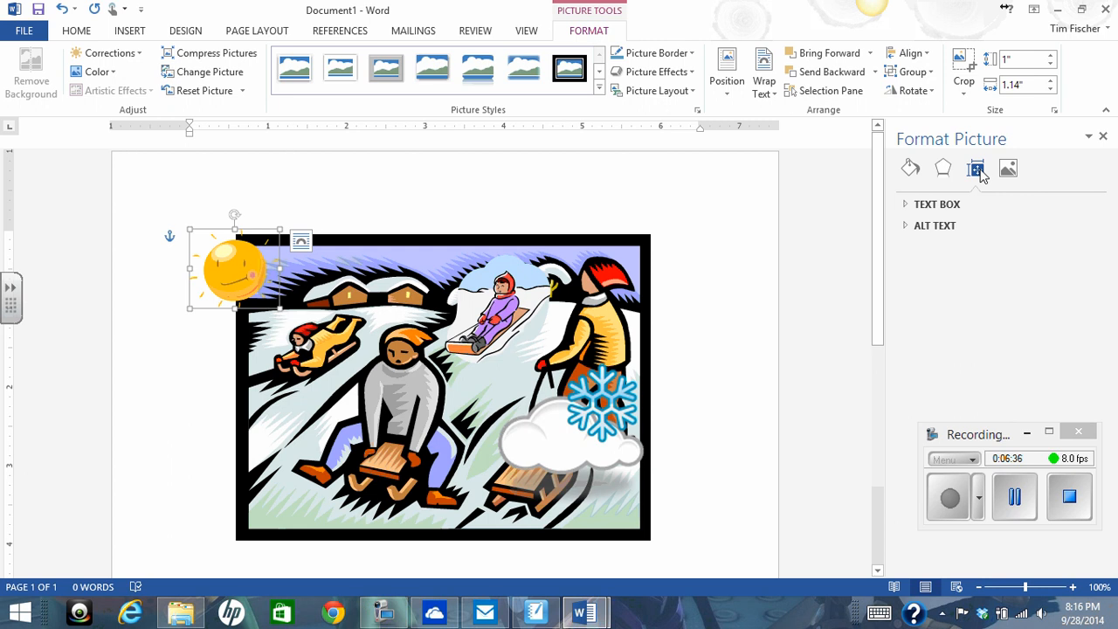
{"action": "left_click", "coordinate": [908, 210]}
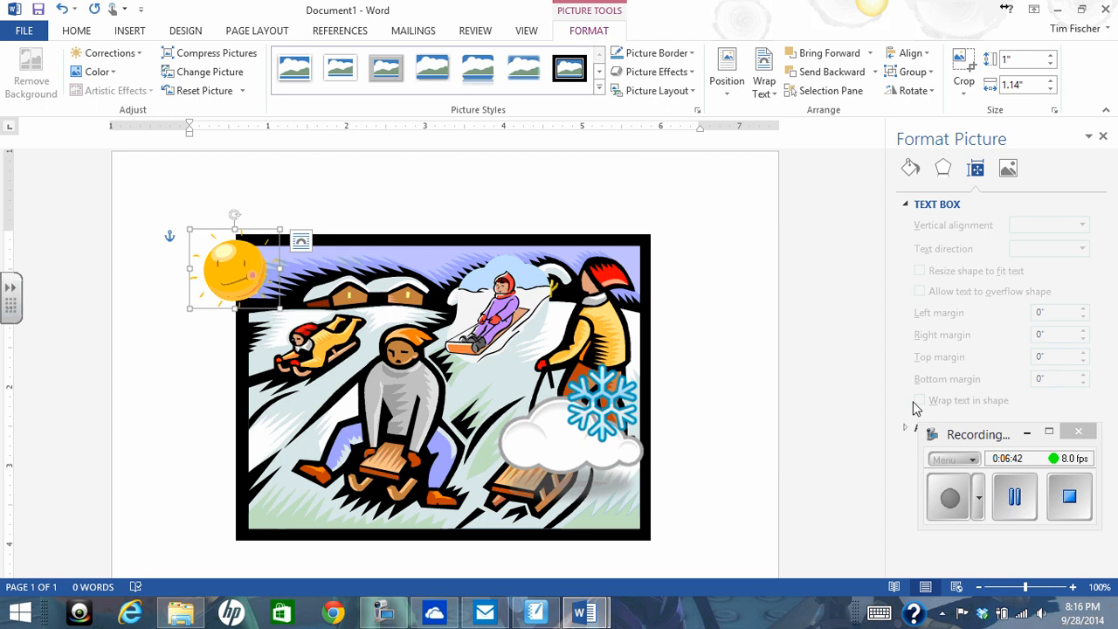
{"action": "left_click", "coordinate": [906, 429]}
{"action": "left_click_drag", "start_coordinate": [1005, 434], "coordinate": [708, 327]}
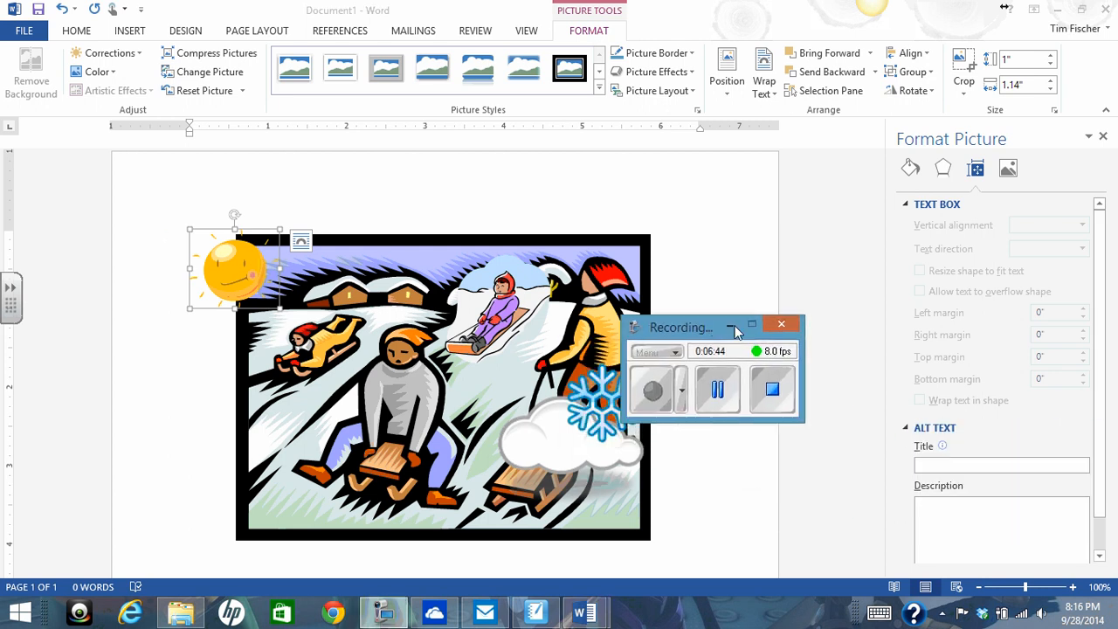
{"action": "left_click", "coordinate": [1009, 169]}
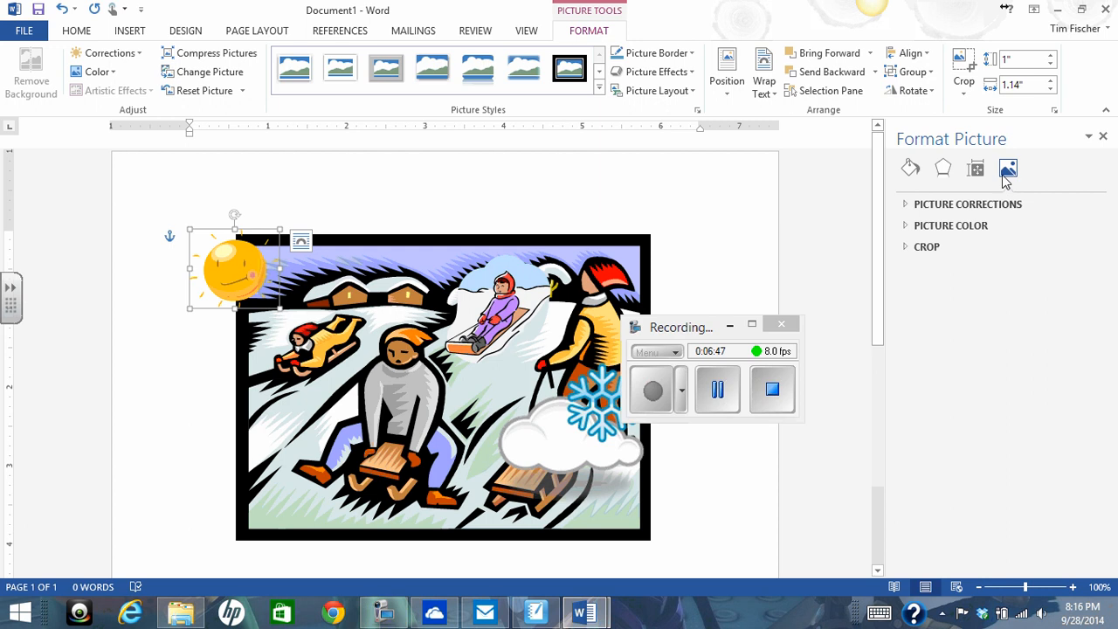
{"action": "left_click", "coordinate": [944, 169]}
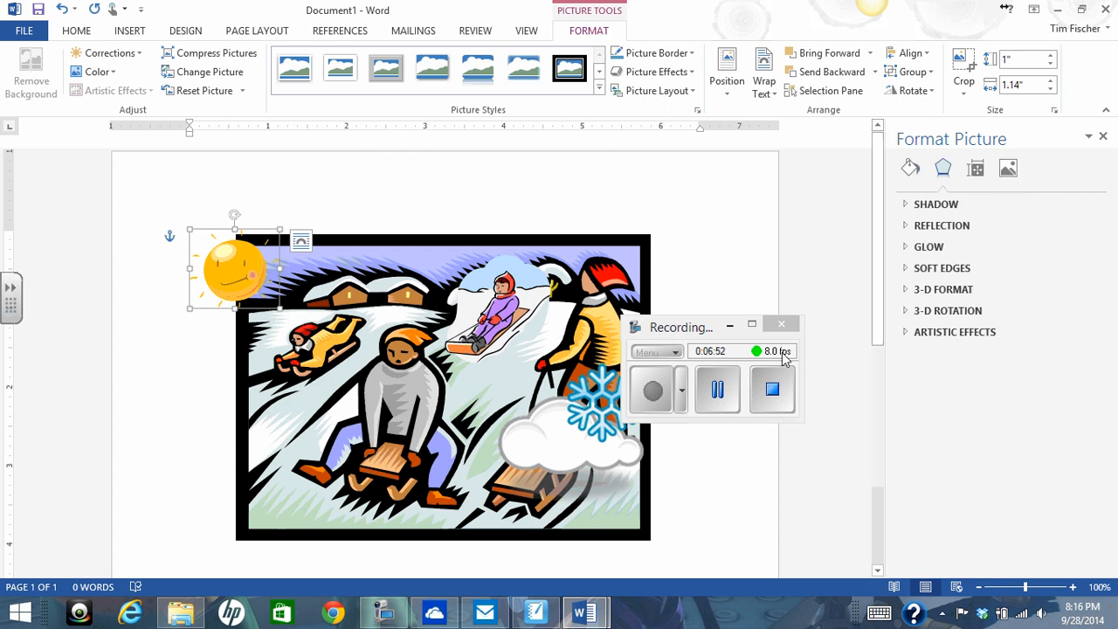
{"action": "left_click", "coordinate": [721, 397]}
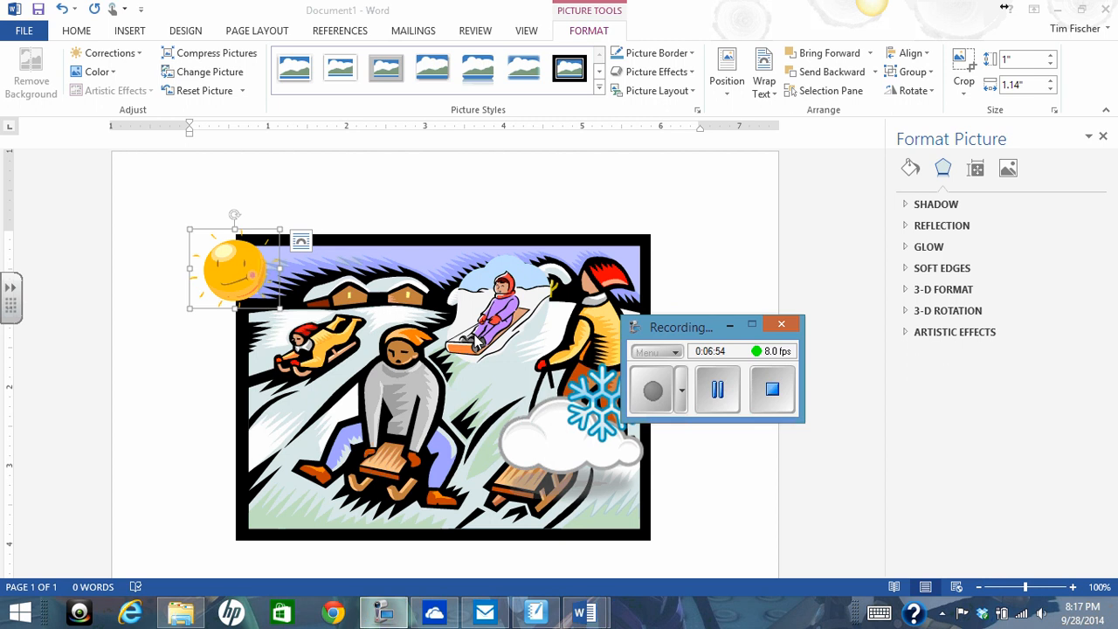
- Turn off Lock aspect ratio for the sun picture in its Size and Position settings
{"action": "left_click", "coordinate": [237, 276]}
{"action": "right_click", "coordinate": [237, 276]}
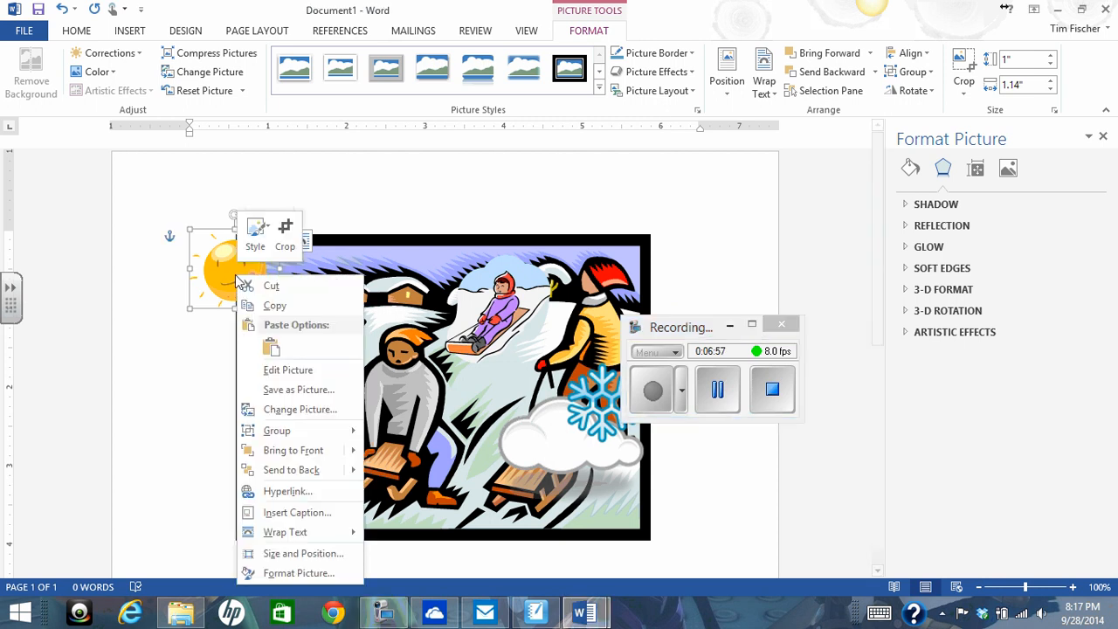
{"action": "left_click", "coordinate": [290, 555]}
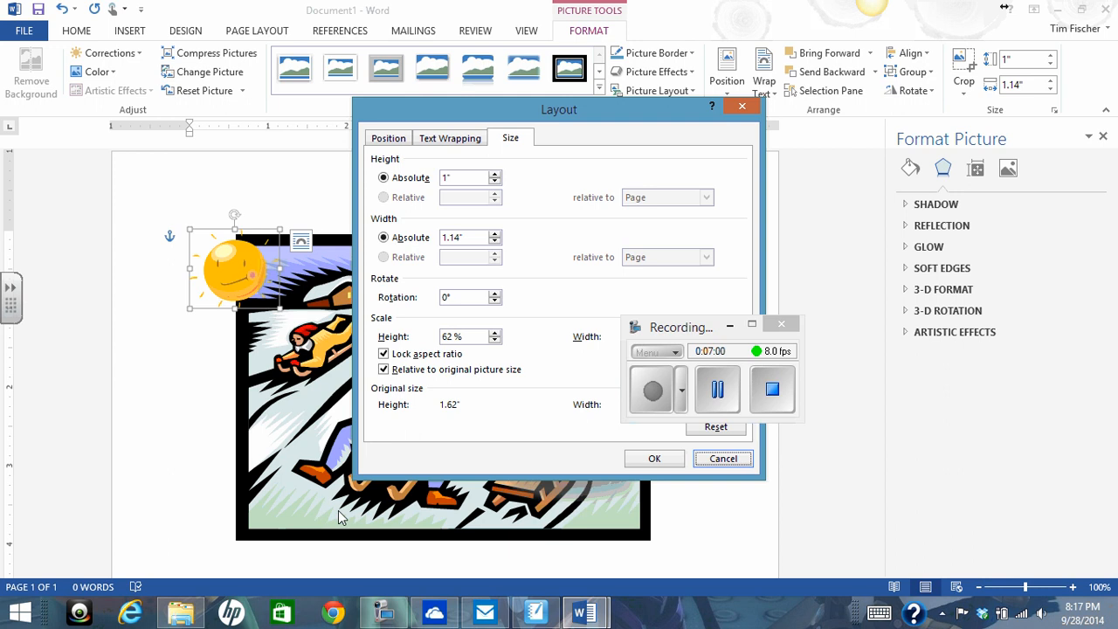
{"action": "left_click_drag", "start_coordinate": [709, 327], "coordinate": [926, 347]}
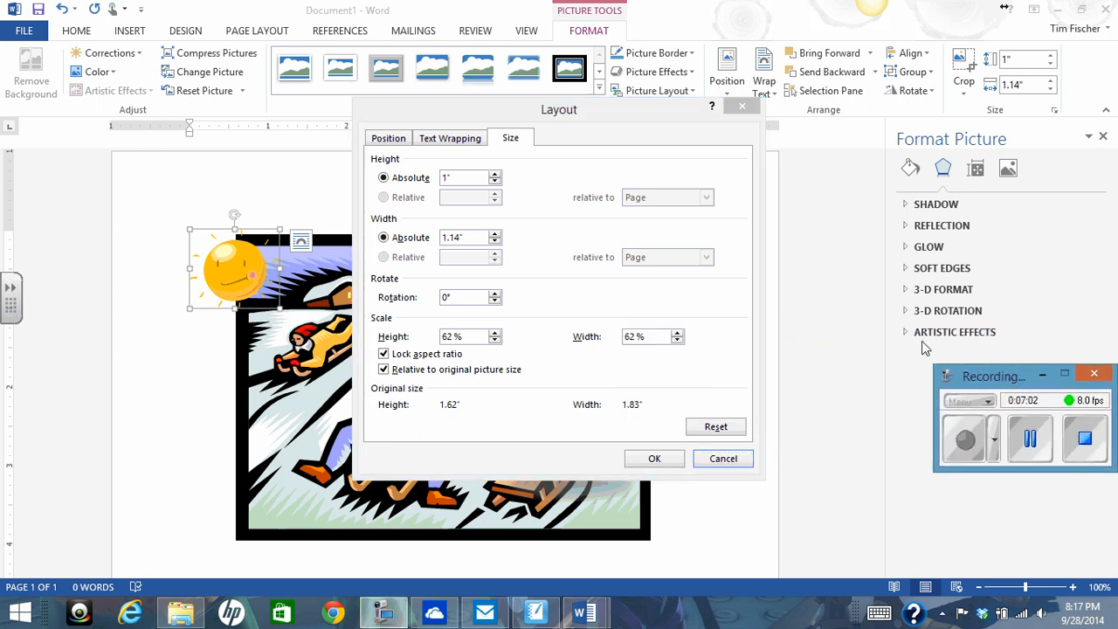
{"action": "left_click", "coordinate": [601, 118]}
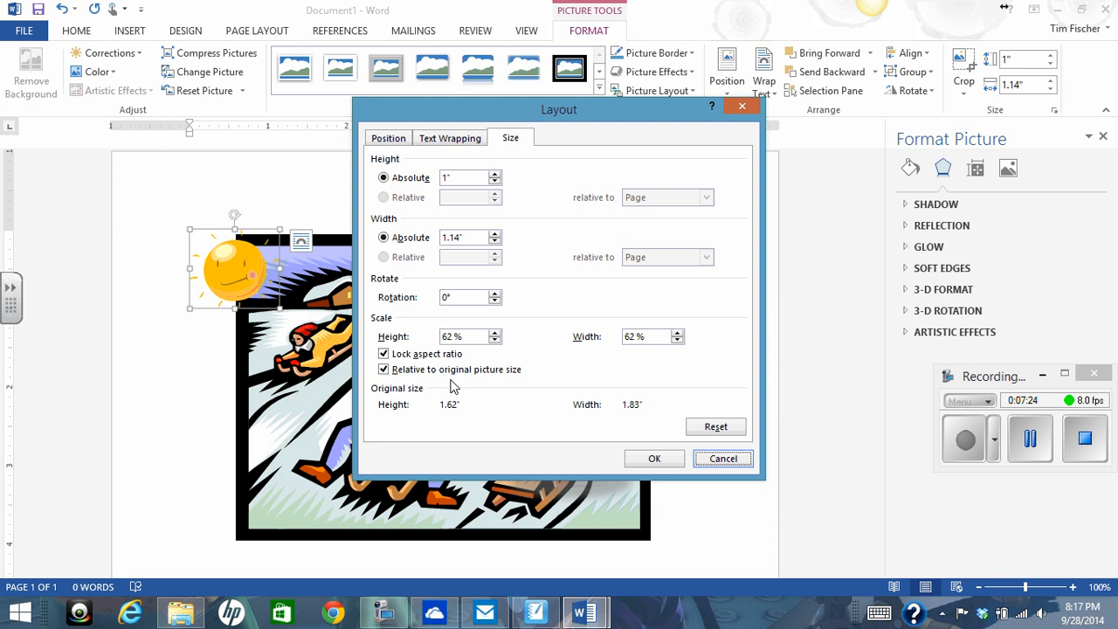
{"action": "left_click", "coordinate": [385, 356]}
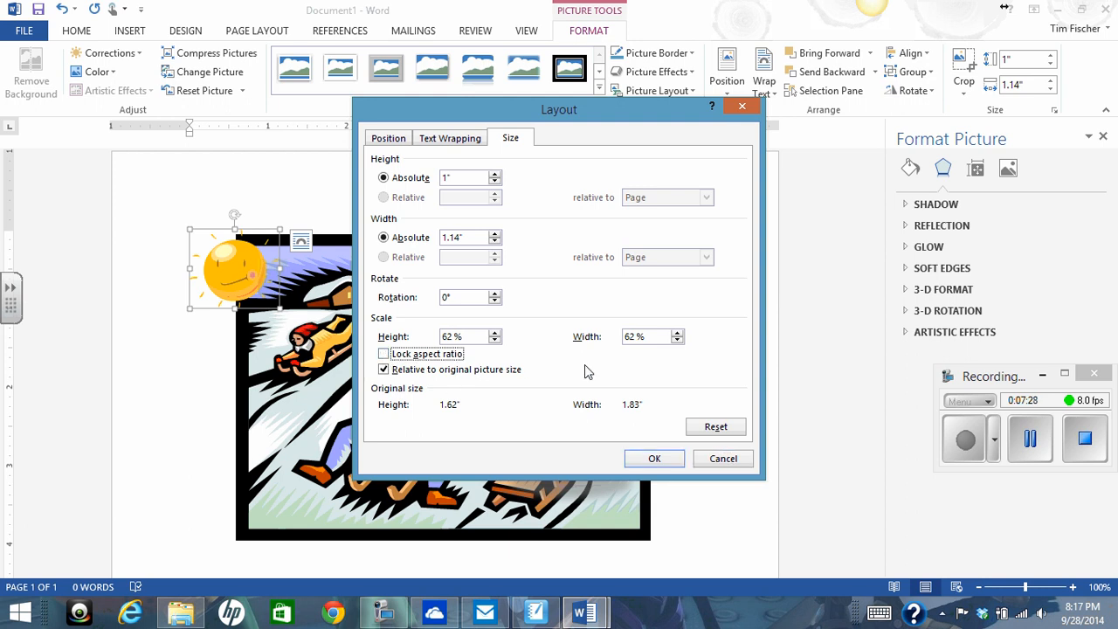
{"action": "left_click", "coordinate": [656, 460]}
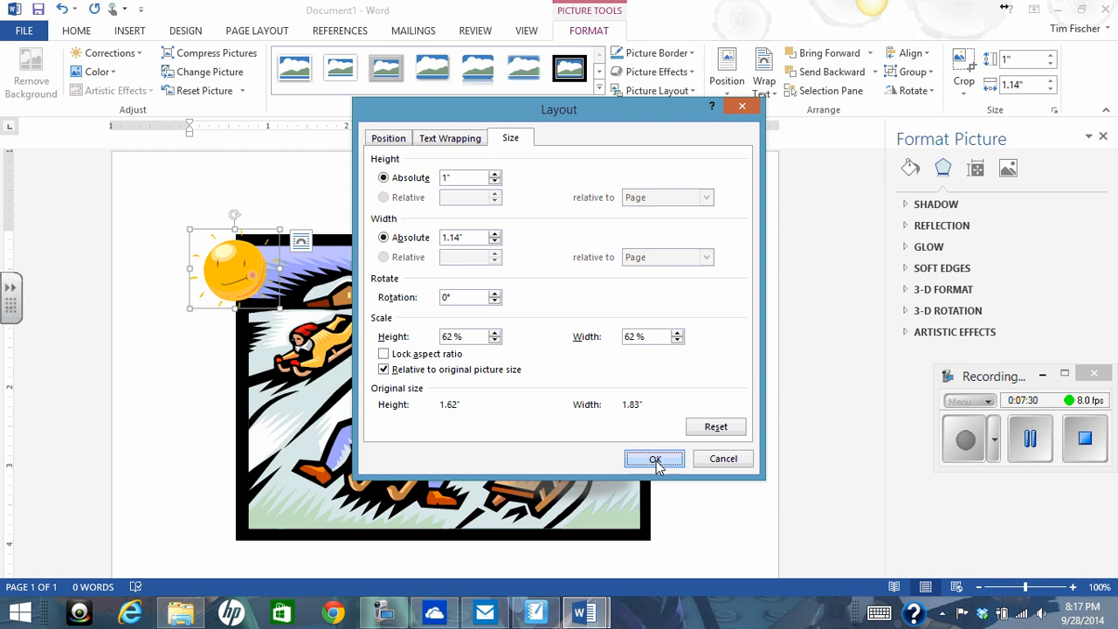
- Set the sun picture's height to 2" to stretch it vertically
{"action": "left_click", "coordinate": [1016, 63]}
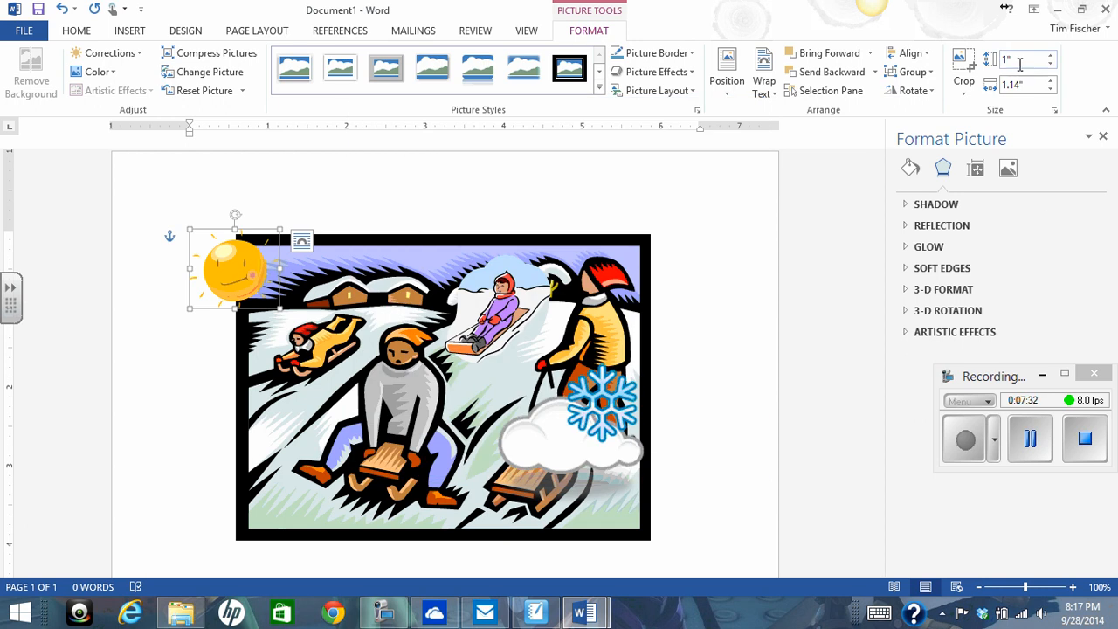
{"action": "type", "text": "2"}
{"action": "key", "text": "Return"}
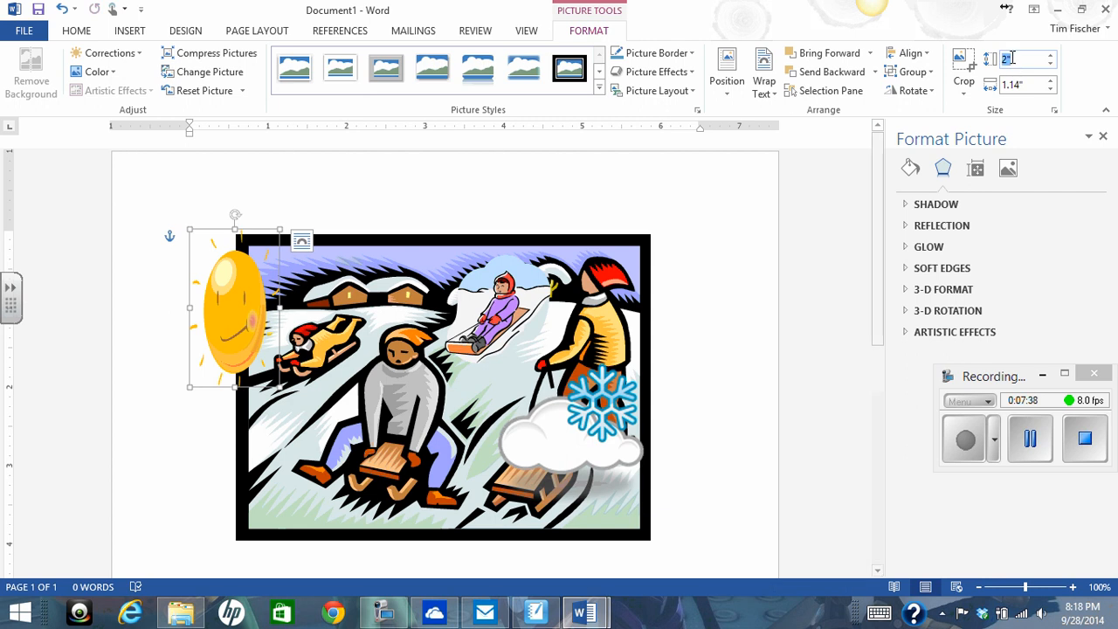
- Set the sun picture's height to 1" and its width to 1", and deselect it
{"action": "type", "text": "1"}
{"action": "key", "text": "Return"}
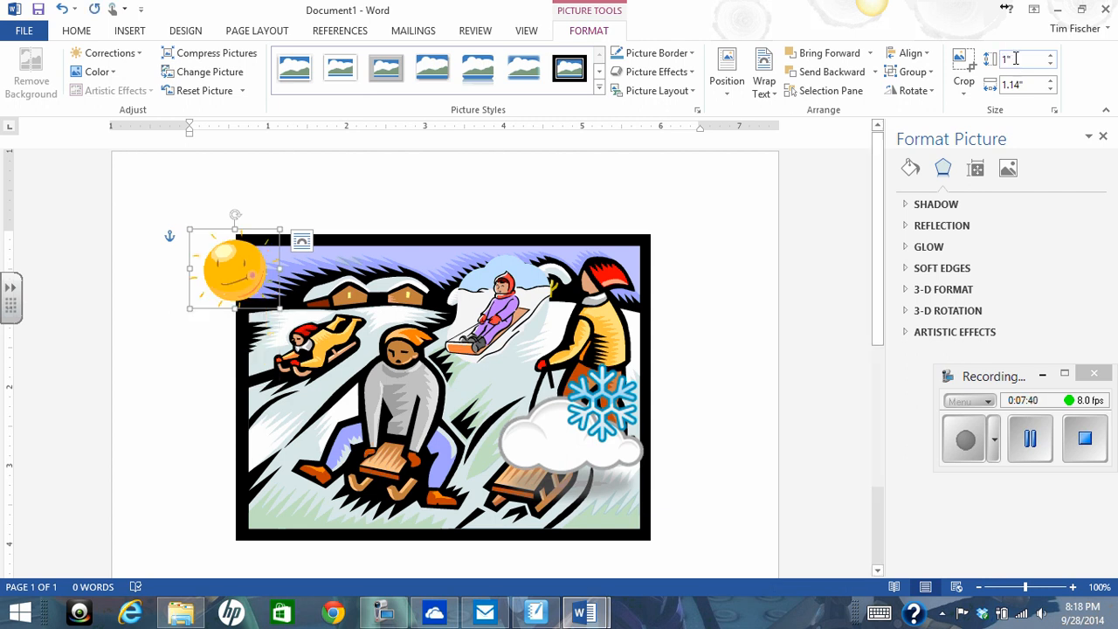
{"action": "key", "text": "Tab"}
{"action": "type", "text": "1"}
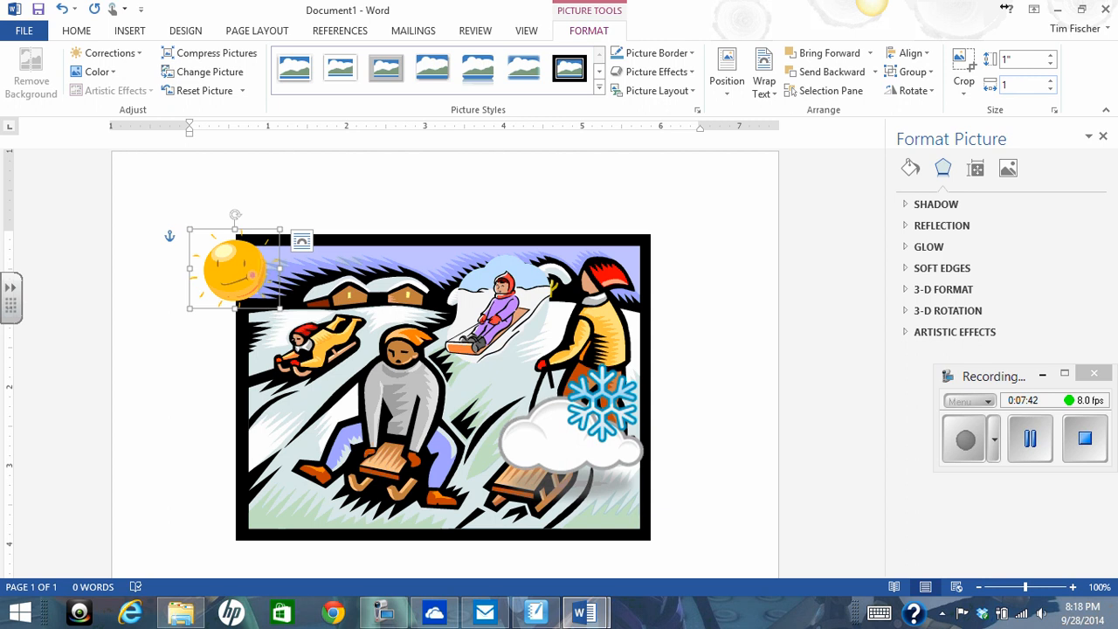
{"action": "key", "text": "Return"}
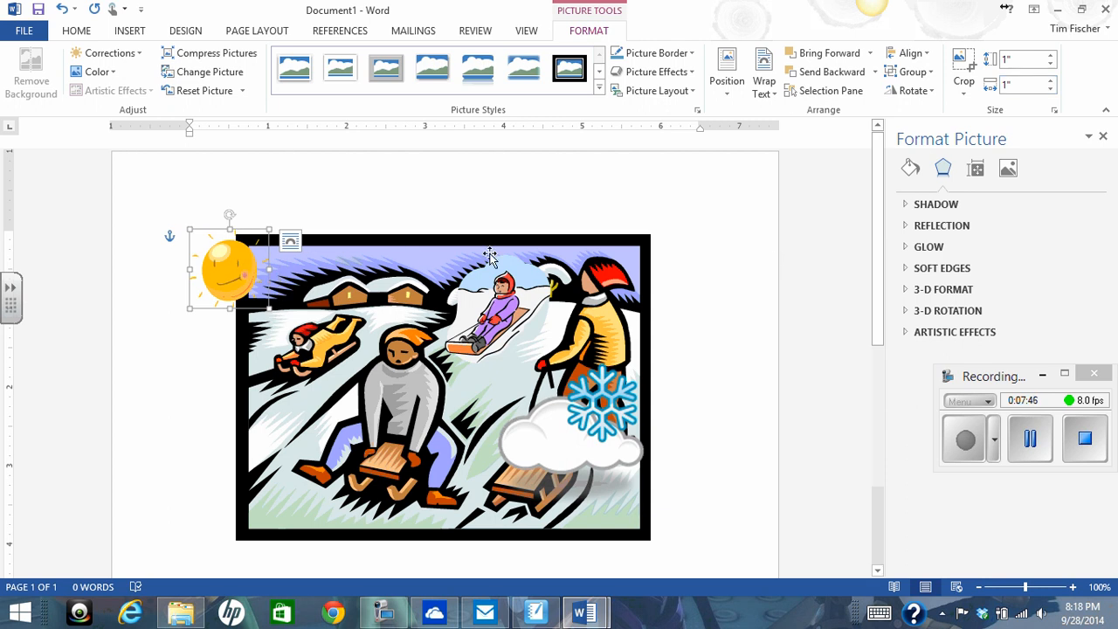
{"action": "left_click", "coordinate": [366, 217]}
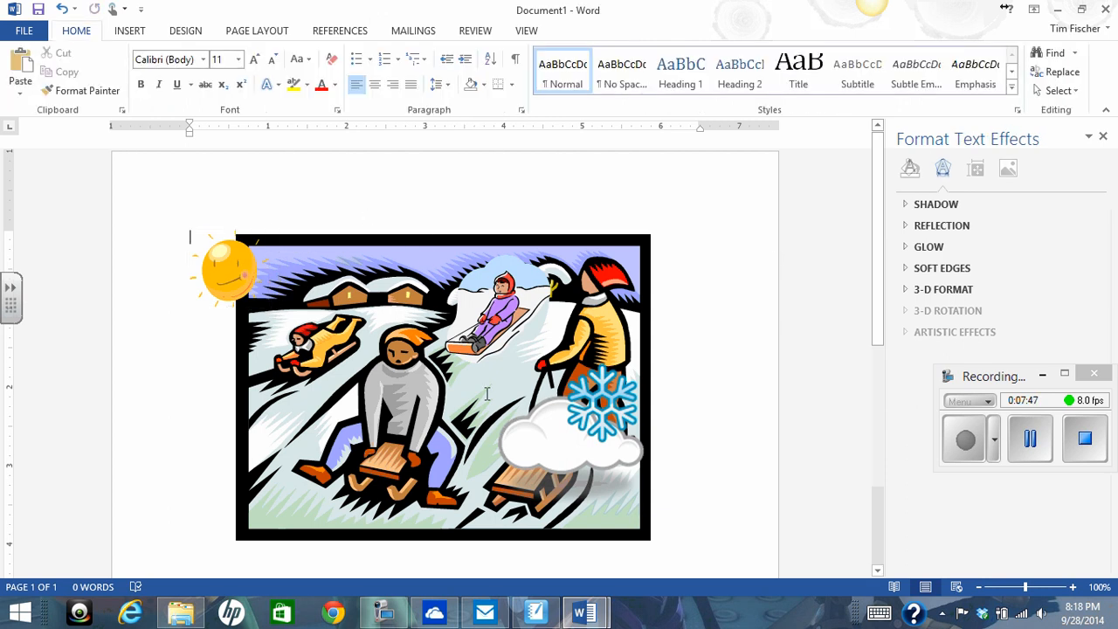
- Rotate the snowflake cloud picture left by 90° twice
{"action": "left_click", "coordinate": [560, 444]}
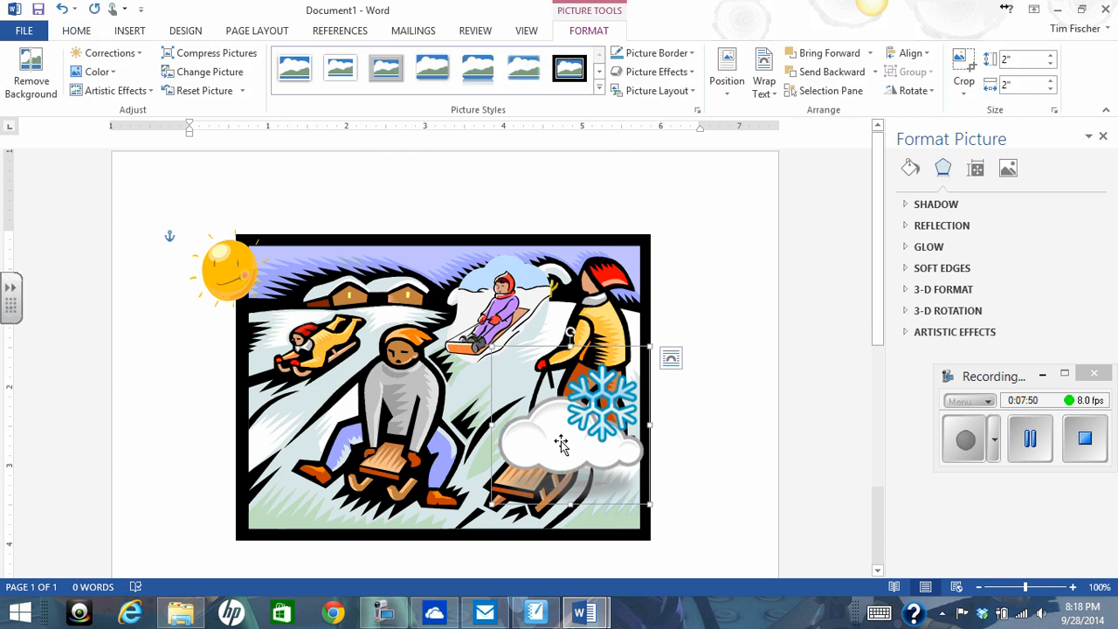
{"action": "left_click", "coordinate": [932, 93]}
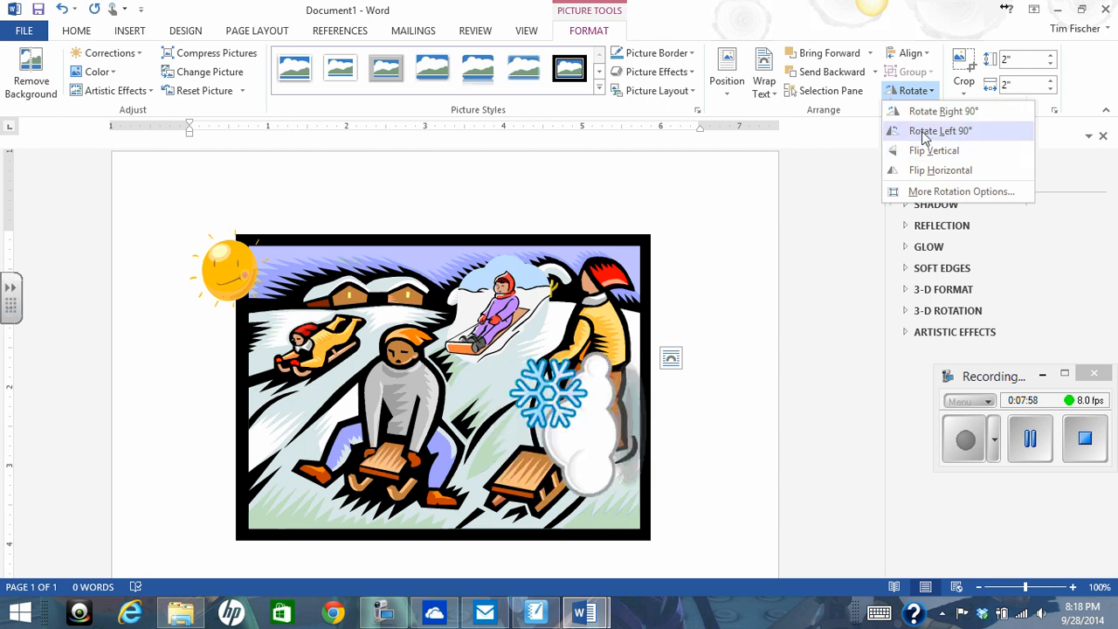
{"action": "left_click", "coordinate": [924, 132]}
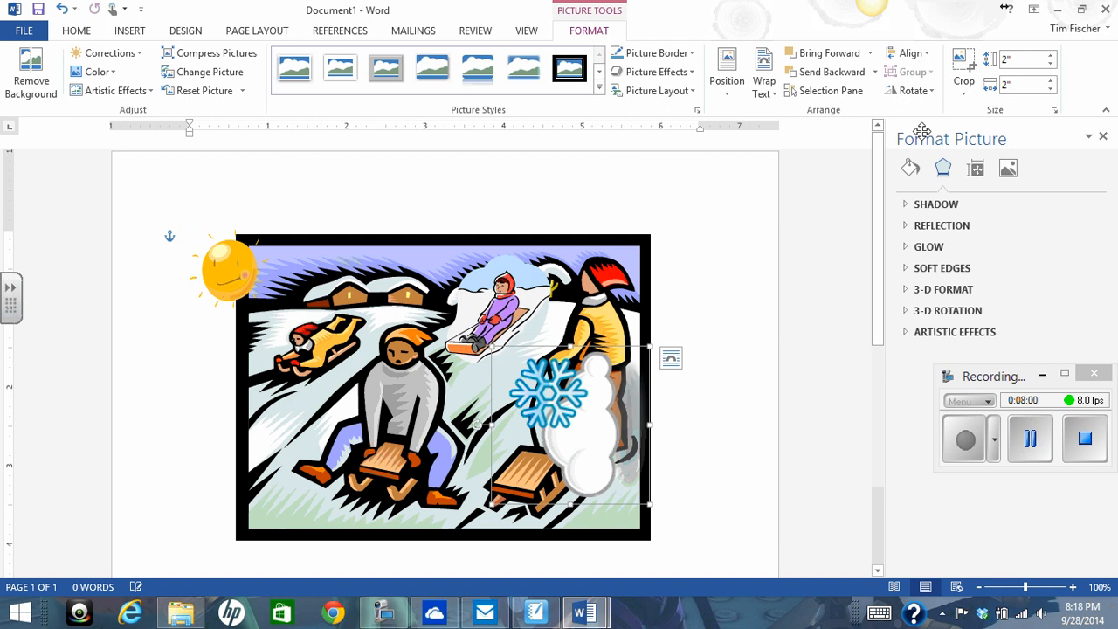
{"action": "left_click", "coordinate": [916, 91]}
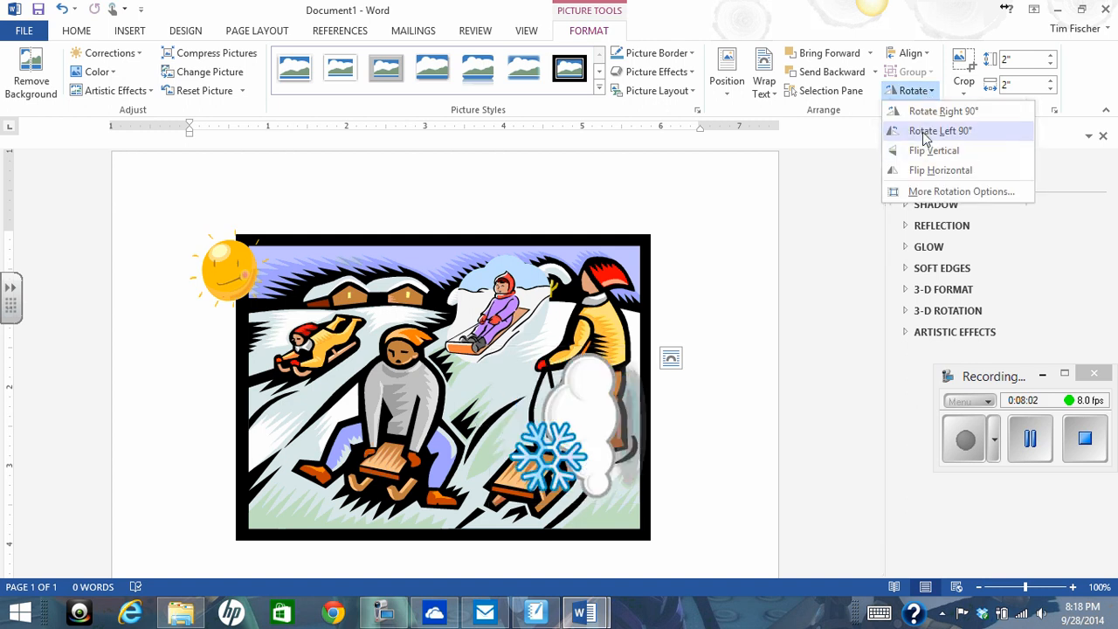
{"action": "left_click", "coordinate": [924, 131]}
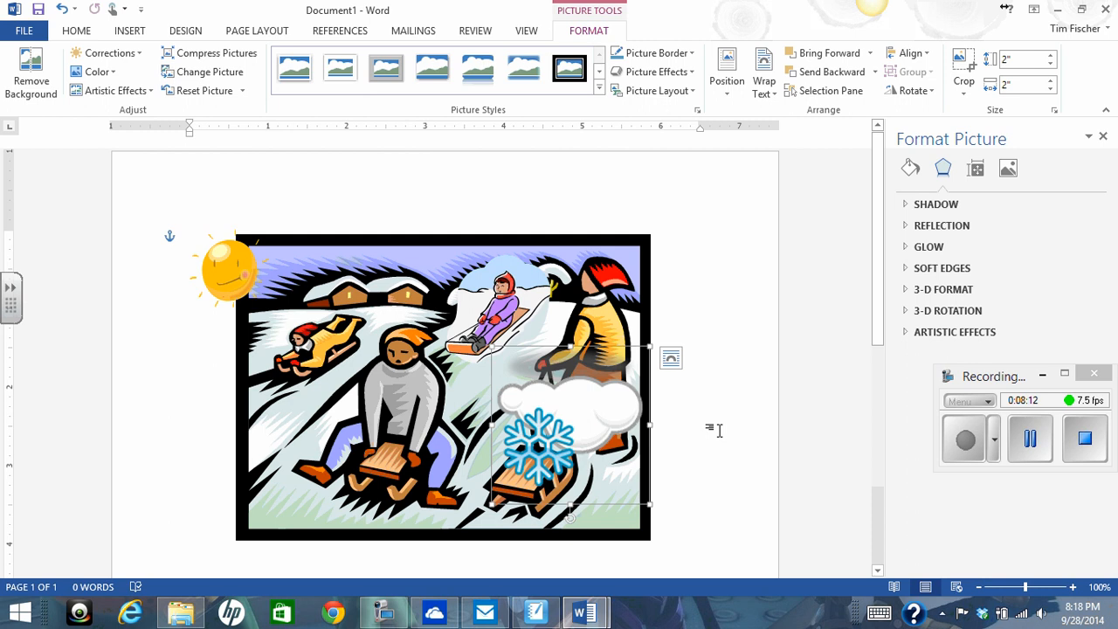
- Rotate the snowflake cloud picture freehand to a slight counter-clockwise tilt from upright and move it over the scene's lower-left corner
{"action": "scroll", "coordinate": [715, 428], "scroll_direction": "down", "scroll_amount": 4}
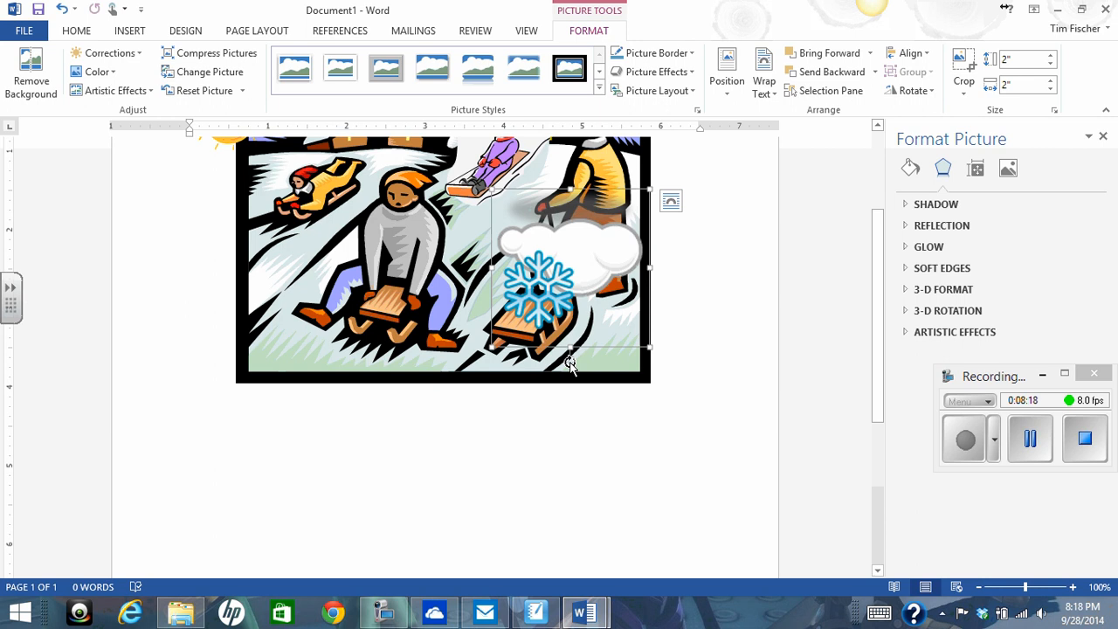
{"action": "left_click_drag", "start_coordinate": [570, 366], "coordinate": [570, 226]}
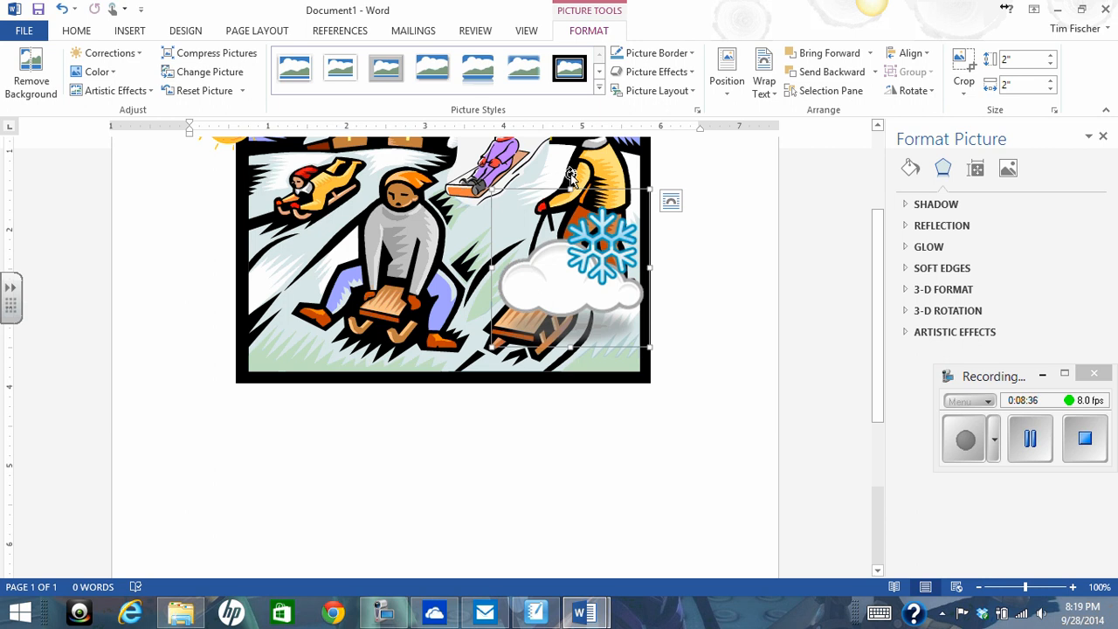
{"action": "left_click_drag", "start_coordinate": [569, 174], "coordinate": [531, 187]}
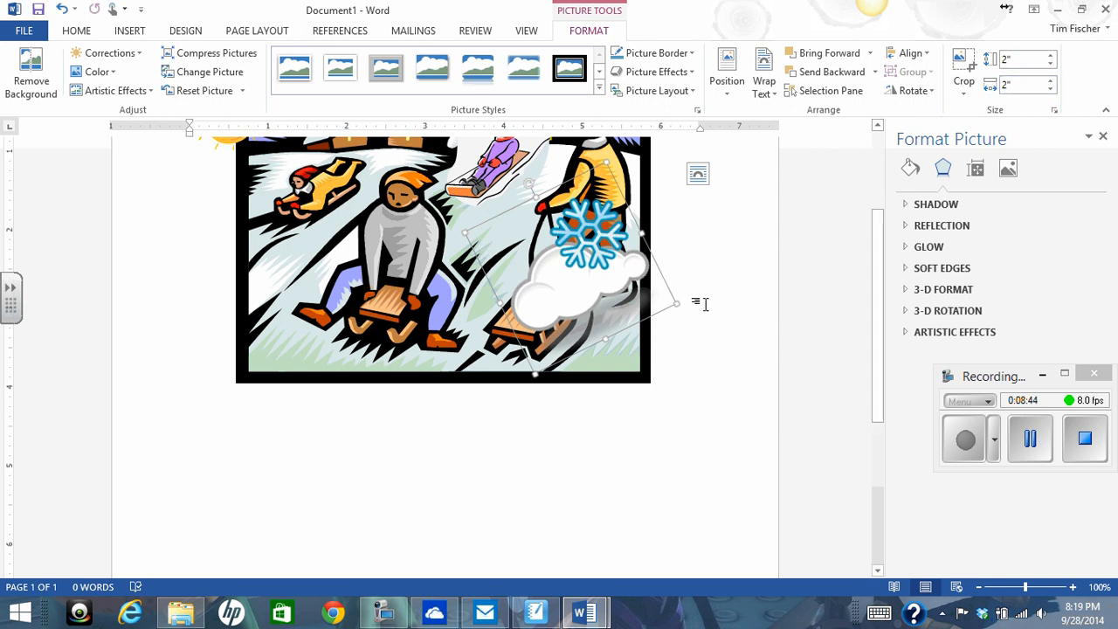
{"action": "scroll", "coordinate": [476, 424], "scroll_direction": "up", "scroll_amount": 3}
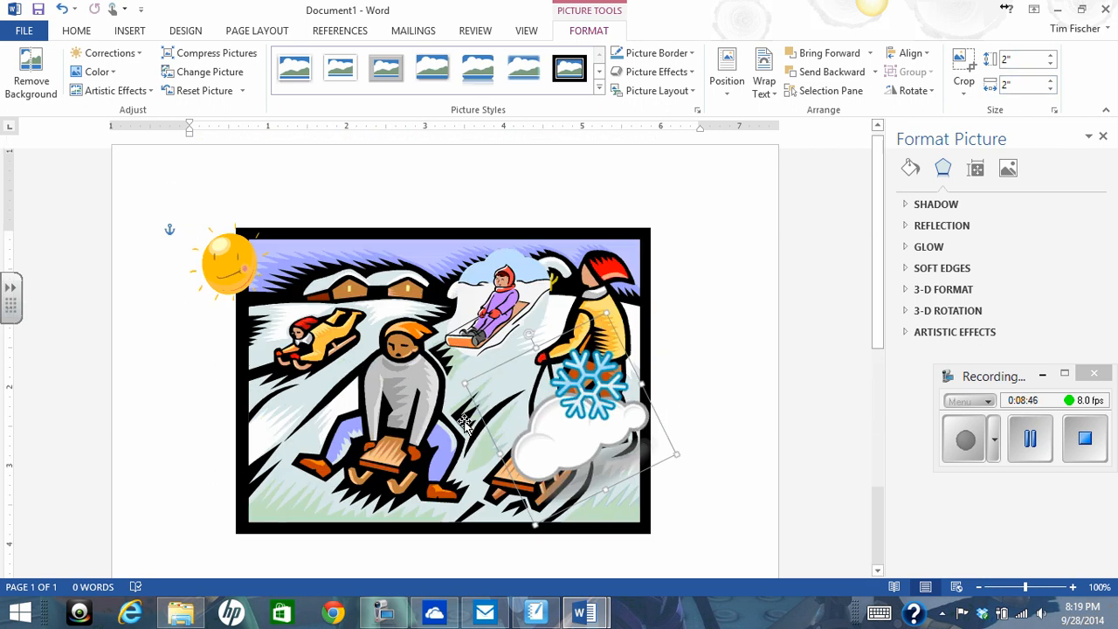
{"action": "left_click_drag", "start_coordinate": [577, 421], "coordinate": [226, 465]}
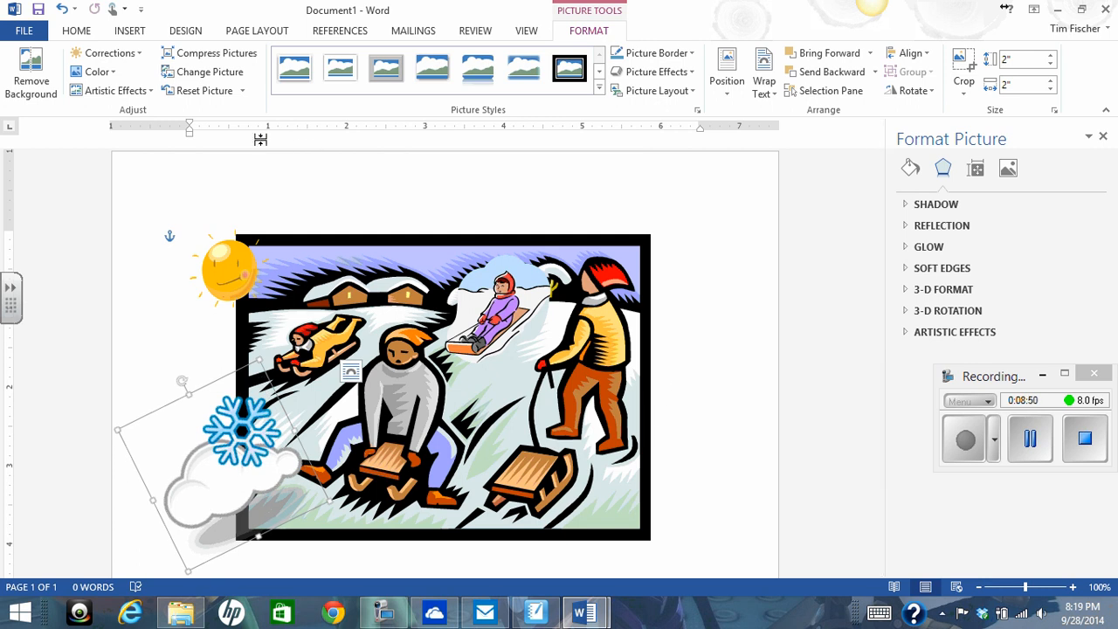
- Draw an oval speech callout about 1.5" high and 2.31" wide over the scene's upper-right area
{"action": "left_click", "coordinate": [131, 33]}
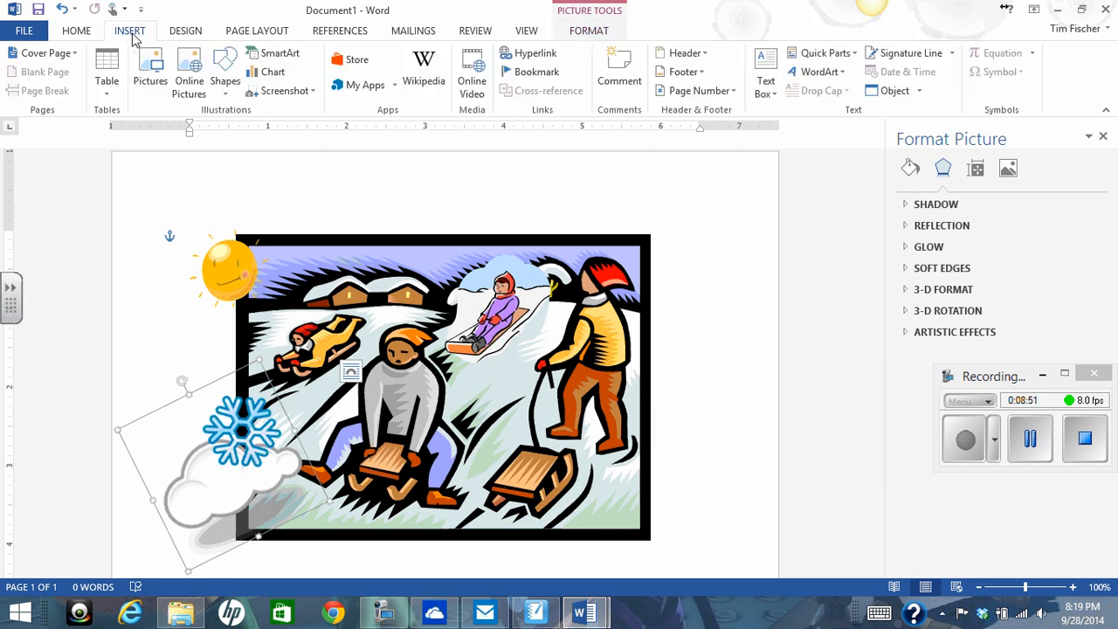
{"action": "left_click", "coordinate": [229, 86]}
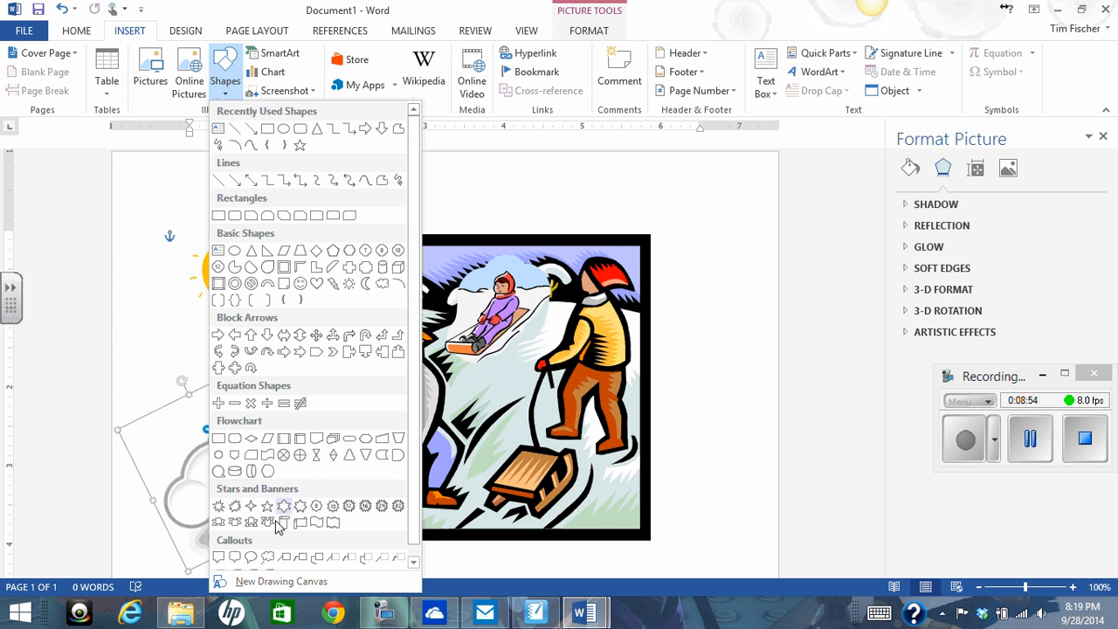
{"action": "scroll", "coordinate": [278, 525], "scroll_direction": "down", "scroll_amount": 1}
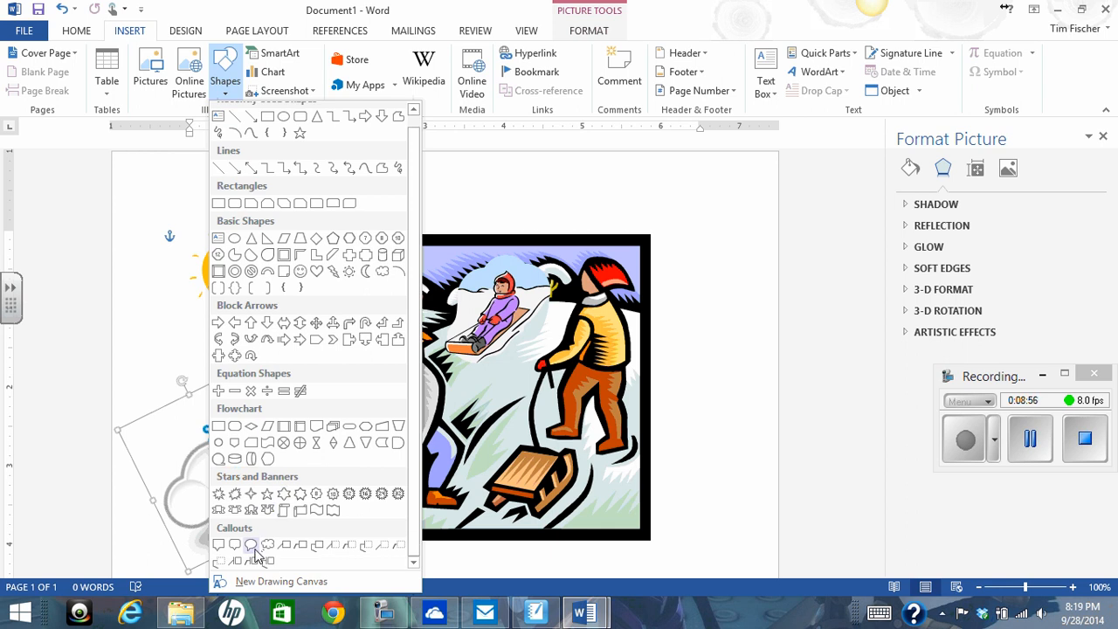
{"action": "left_click", "coordinate": [251, 545]}
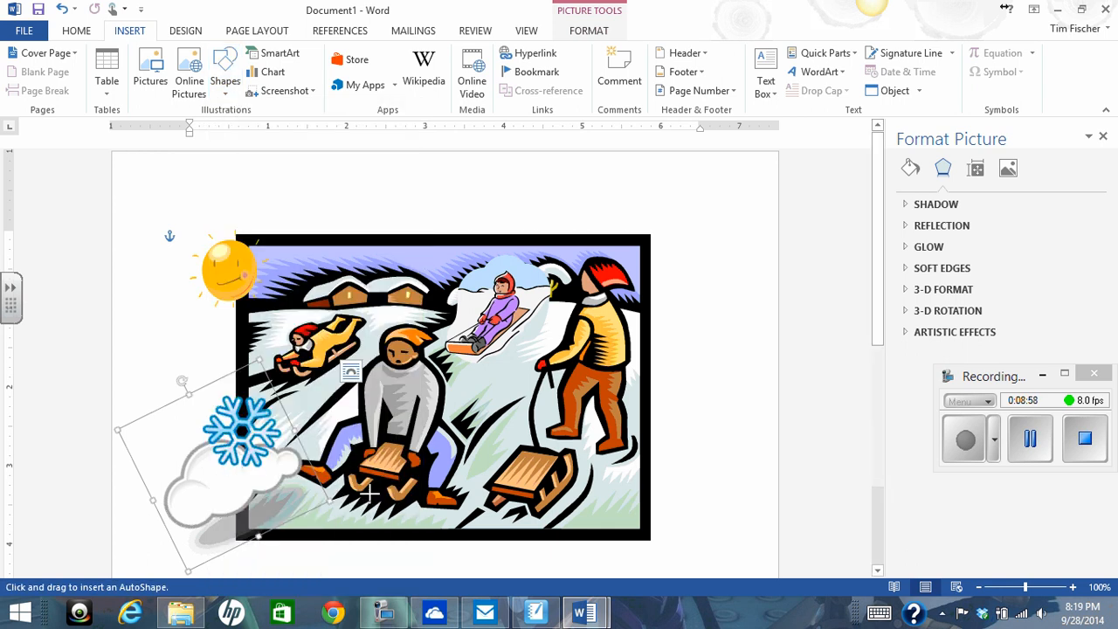
{"action": "left_click_drag", "start_coordinate": [614, 286], "coordinate": [492, 348]}
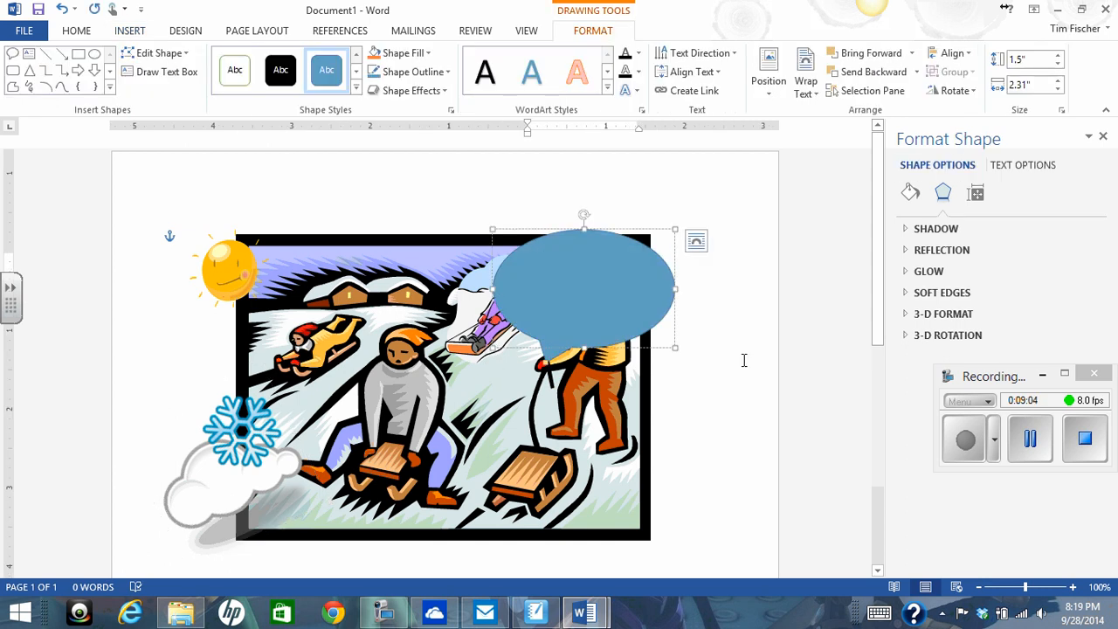
{"action": "left_click", "coordinate": [1031, 442]}
{"action": "left_click", "coordinate": [966, 439]}
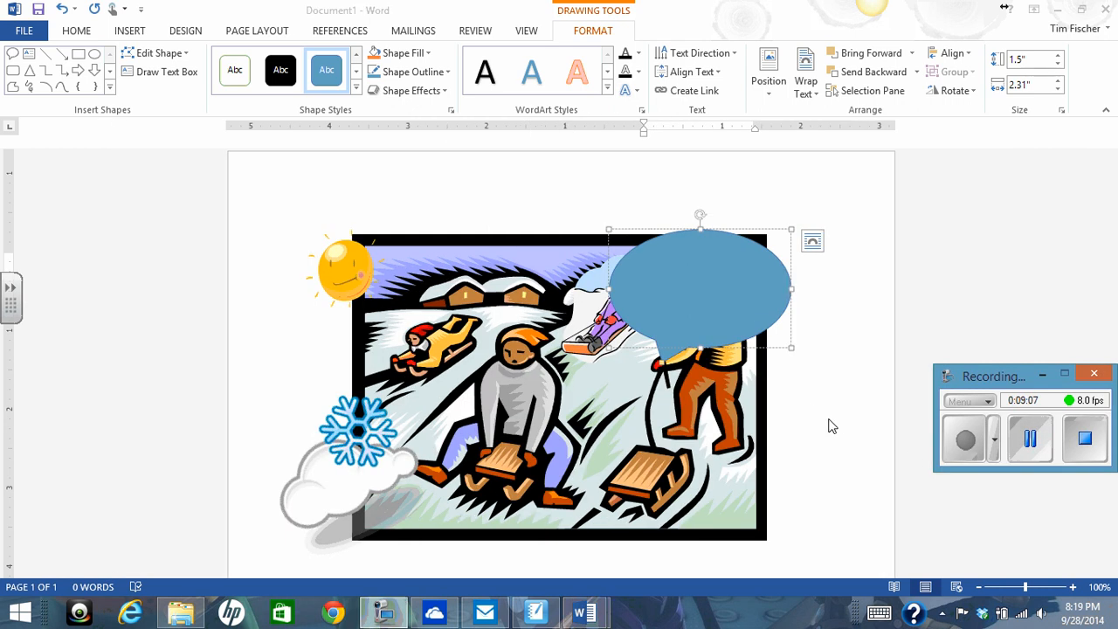